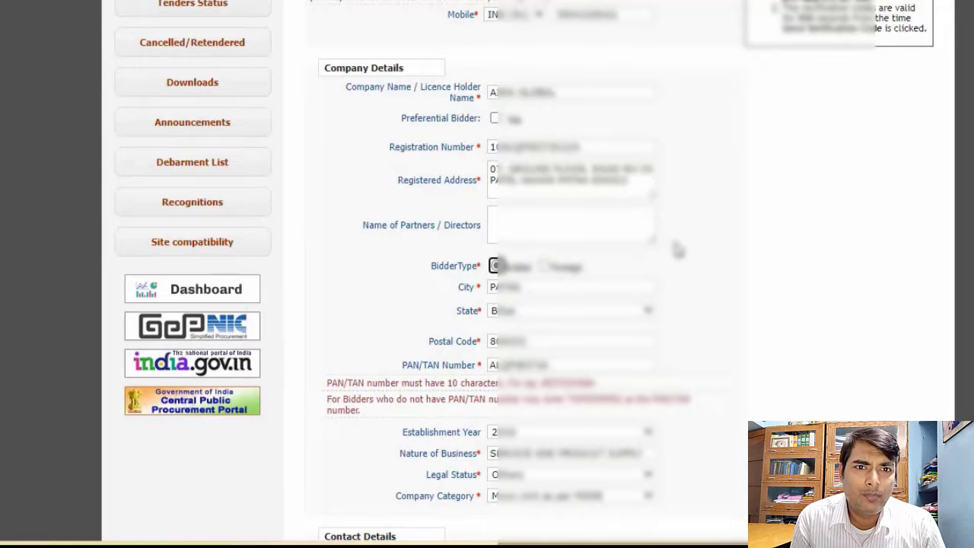
# Enter the displayed captcha code below the contact details of the bidder enrollment form
pyautogui.scroll(-1, 697, 293)
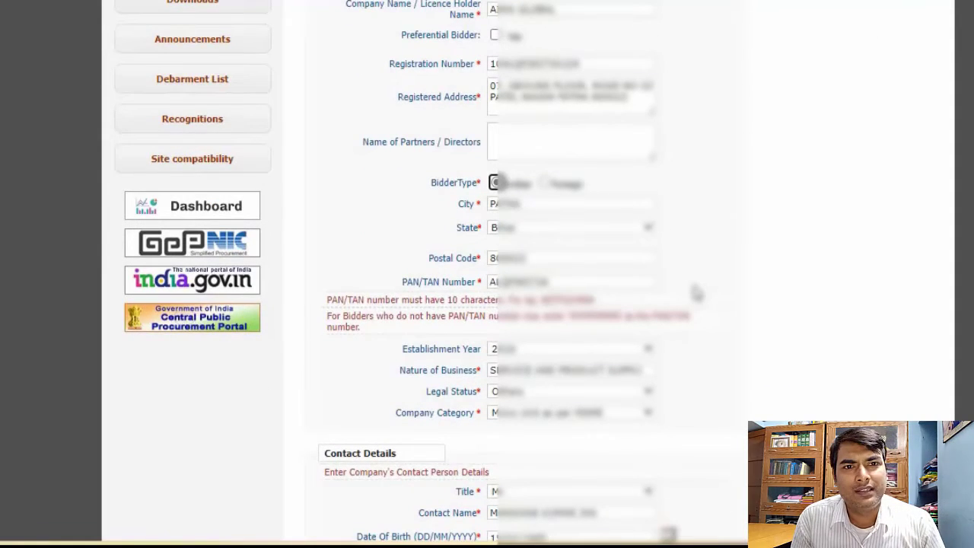
pyautogui.scroll(-1, 697, 293)
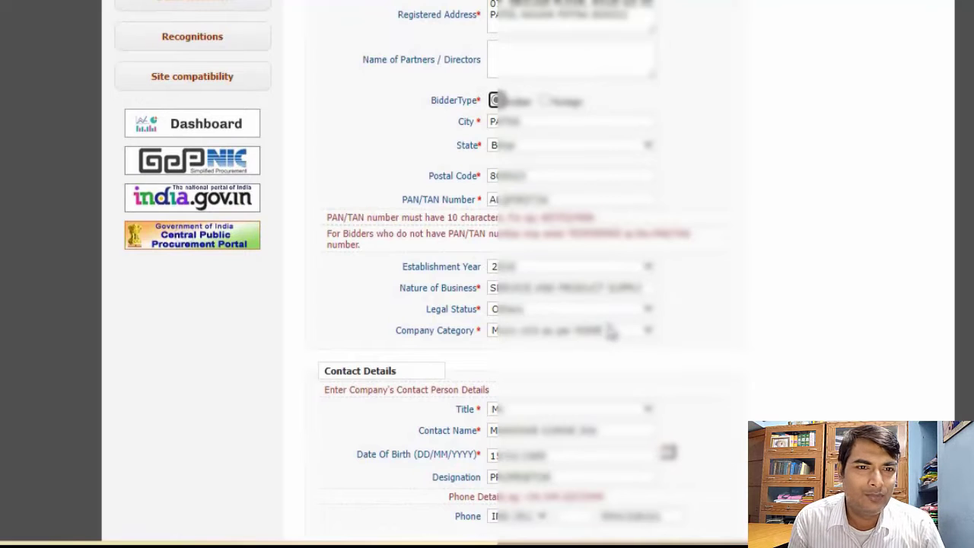
pyautogui.scroll(-1, 694, 339)
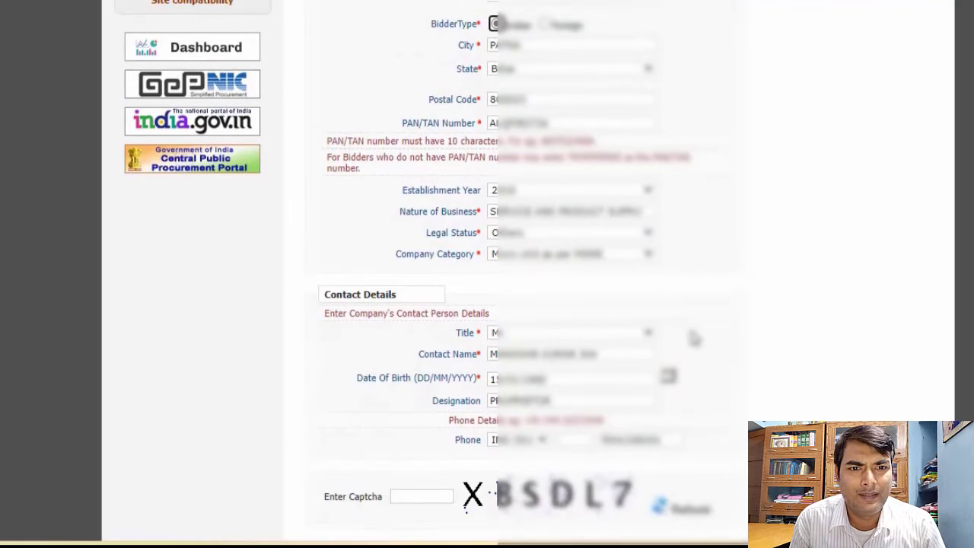
pyautogui.scroll(-1, 694, 338)
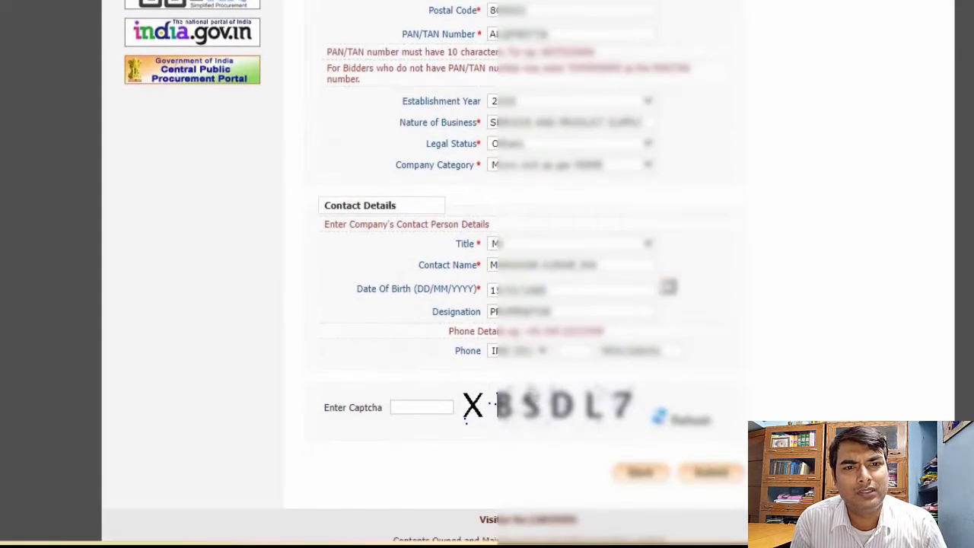
pyautogui.click(446, 407)
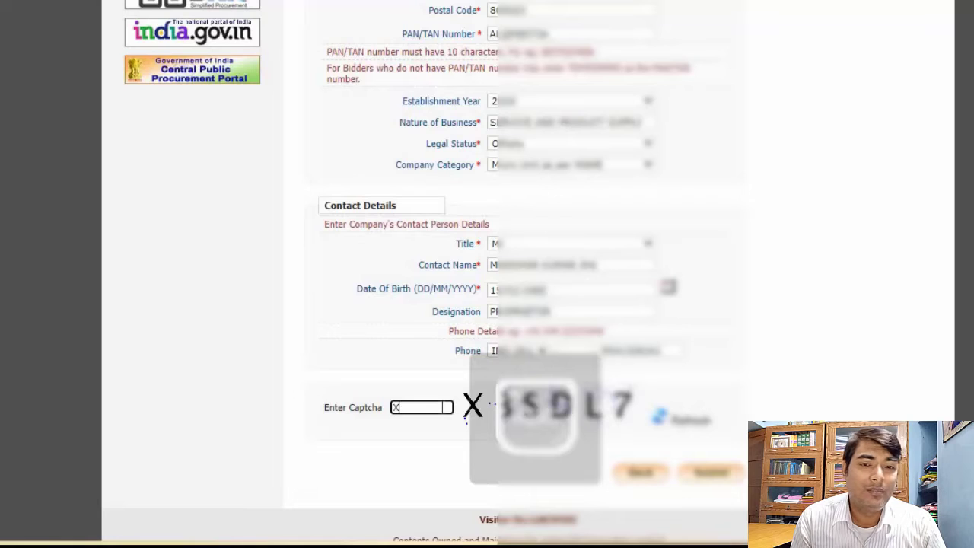
pyautogui.write('XBSDL7')
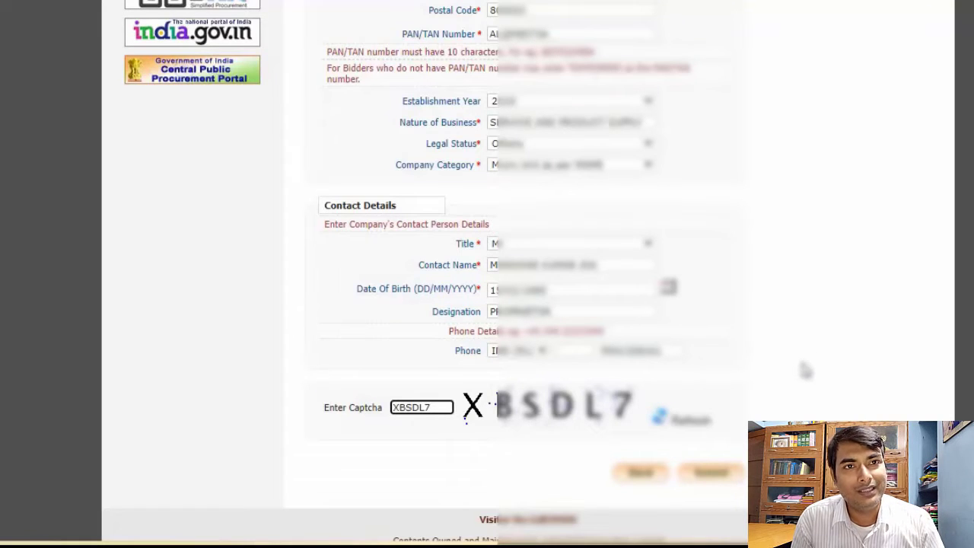
# Review the completed enrollment form from login details to captcha and try to submit it
pyautogui.scroll(3, 805, 371)
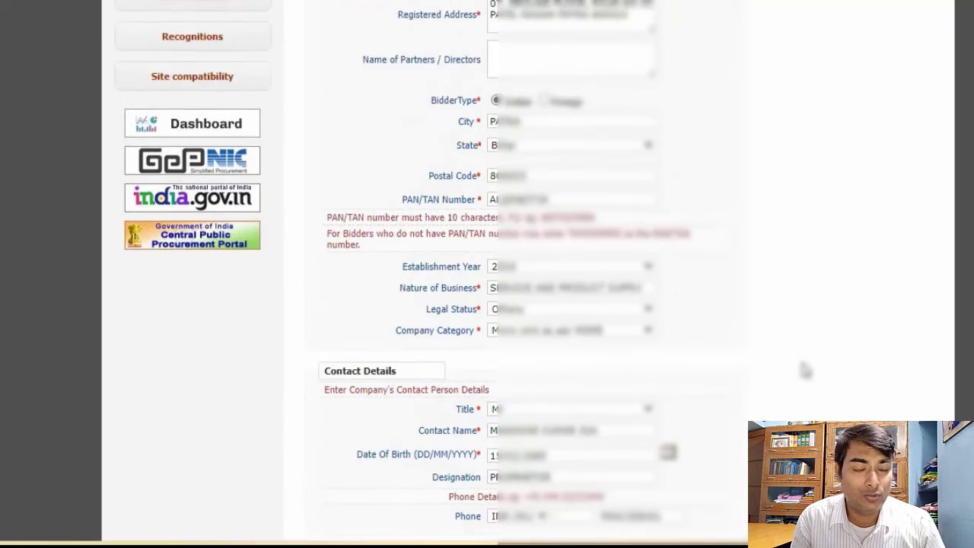
pyautogui.scroll(1, 806, 371)
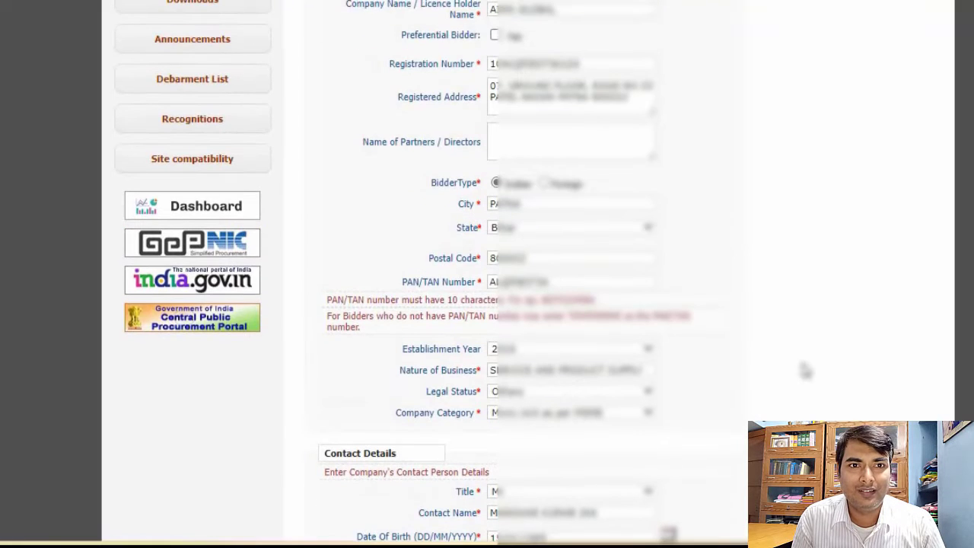
pyautogui.scroll(2, 805, 371)
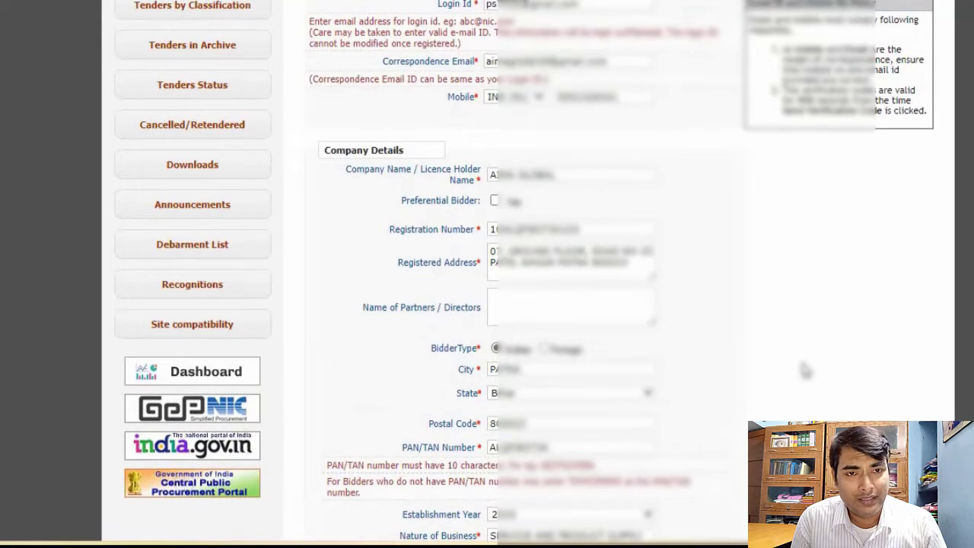
pyautogui.scroll(2, 805, 371)
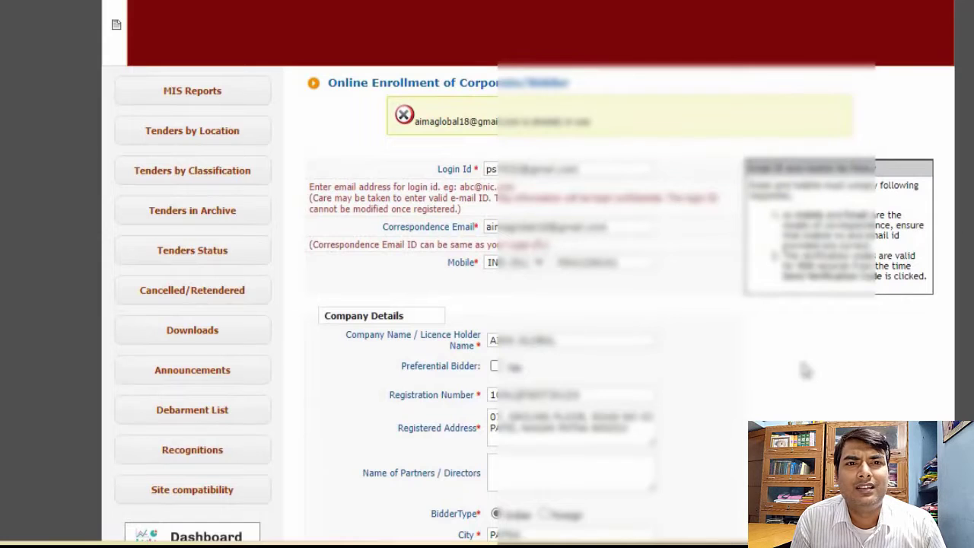
pyautogui.scroll(-8, 806, 371)
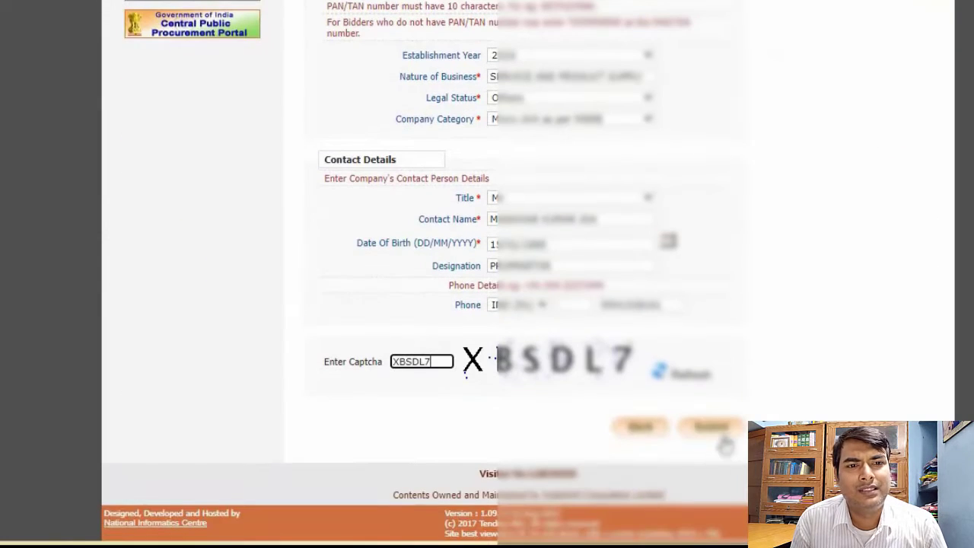
pyautogui.click(715, 430)
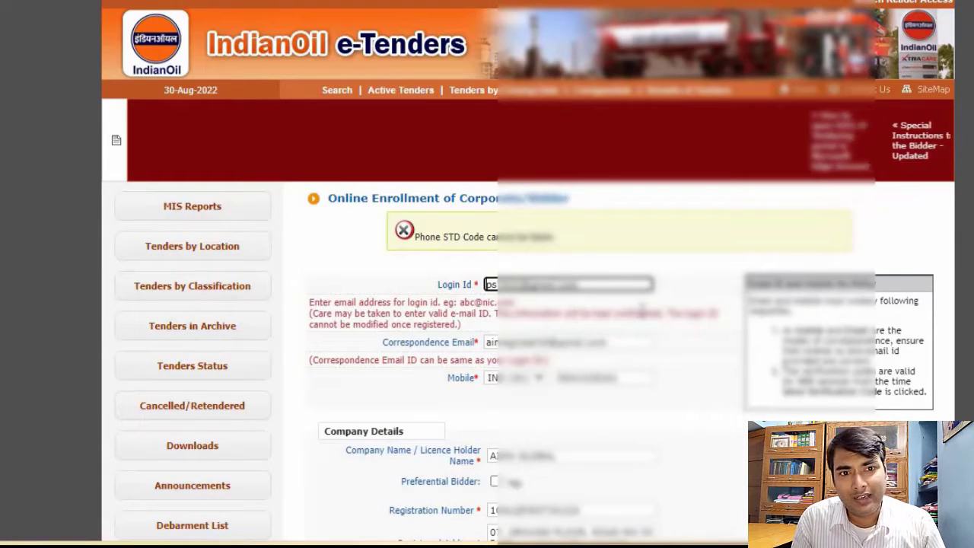
# Clear the existing phone number from the contact person's phone details
pyautogui.scroll(-2, 655, 313)
pyautogui.scroll(-3, 655, 314)
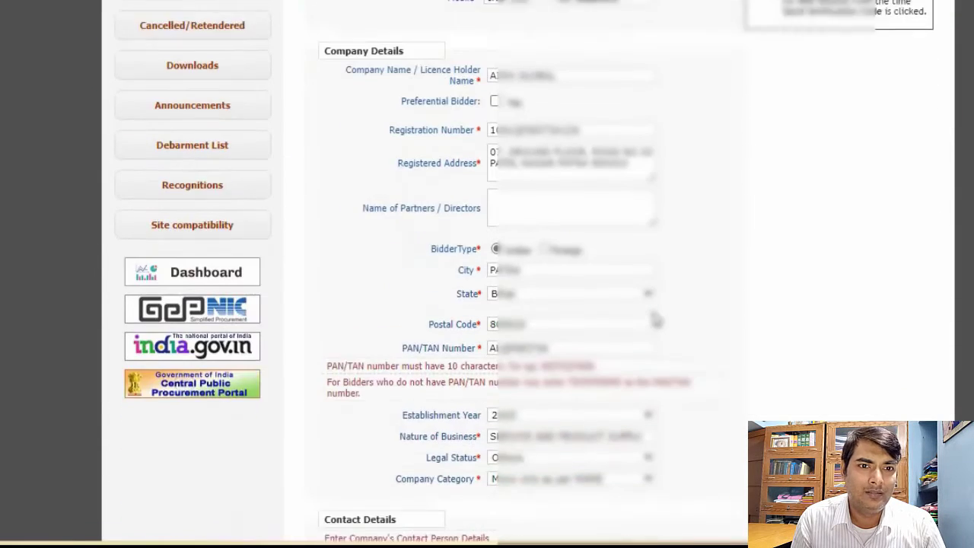
pyautogui.scroll(-3, 525, 274)
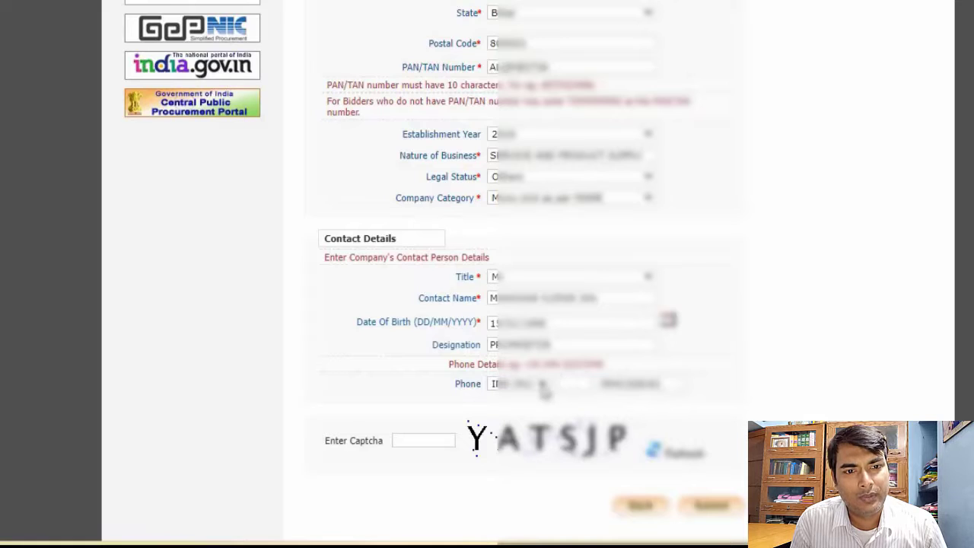
pyautogui.click(574, 384)
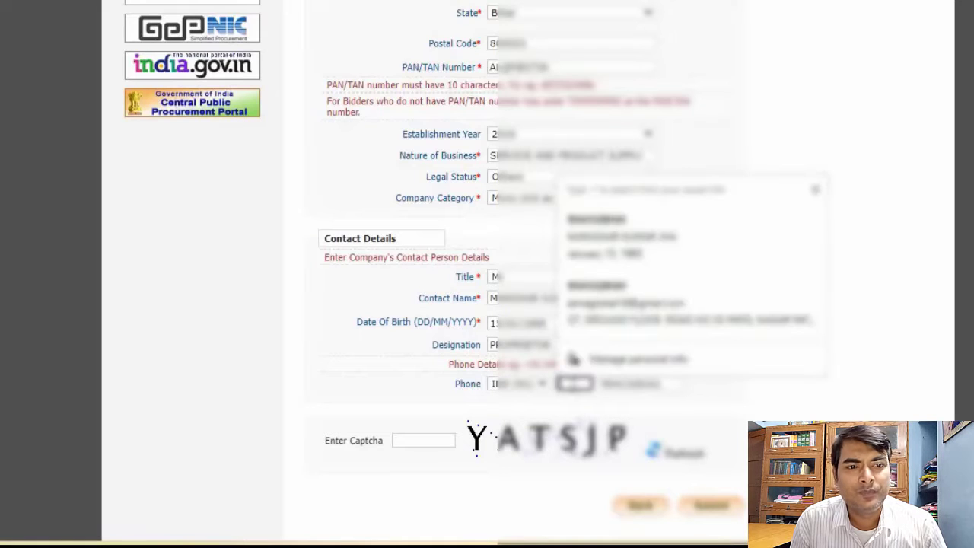
pyautogui.click(661, 383)
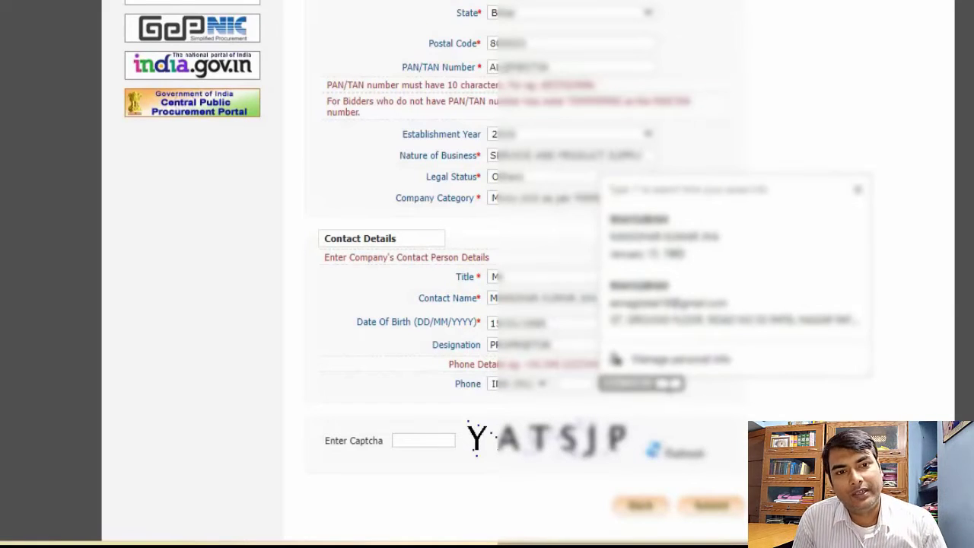
pyautogui.press('BackSpace')
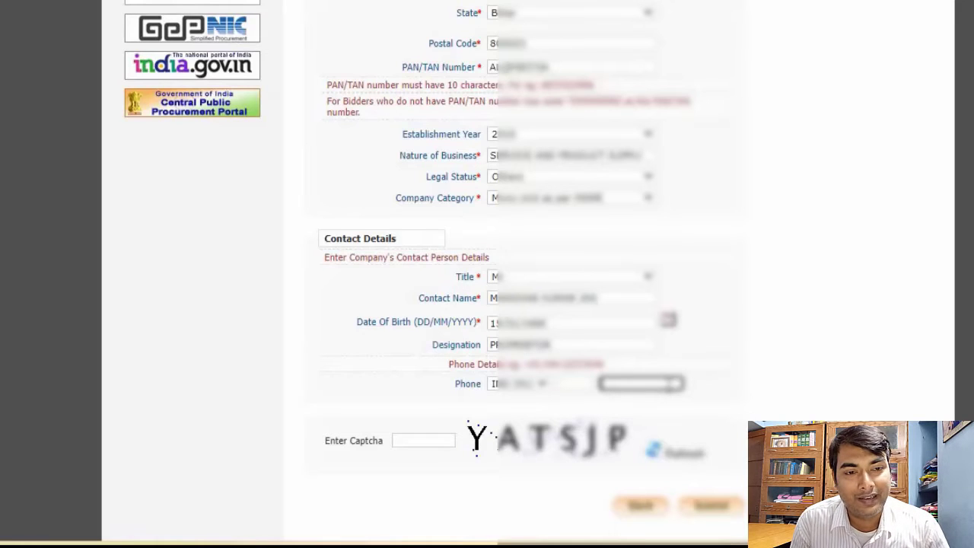
pyautogui.click(542, 384)
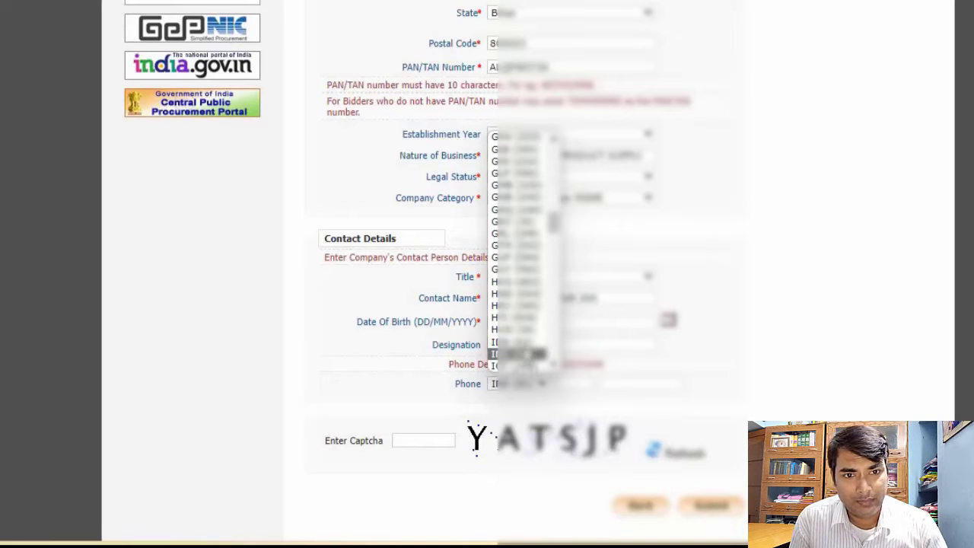
pyautogui.click(526, 344)
pyautogui.click(566, 384)
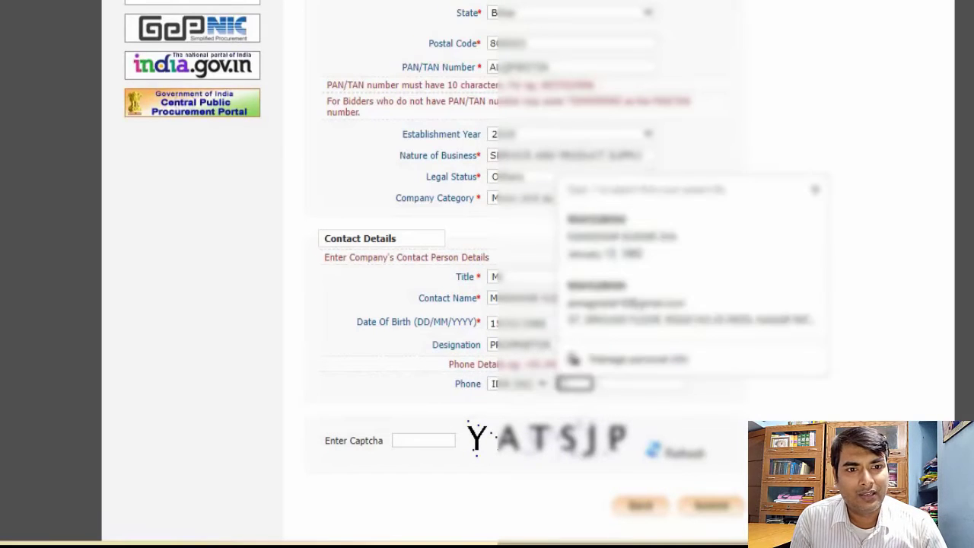
pyautogui.click(540, 384)
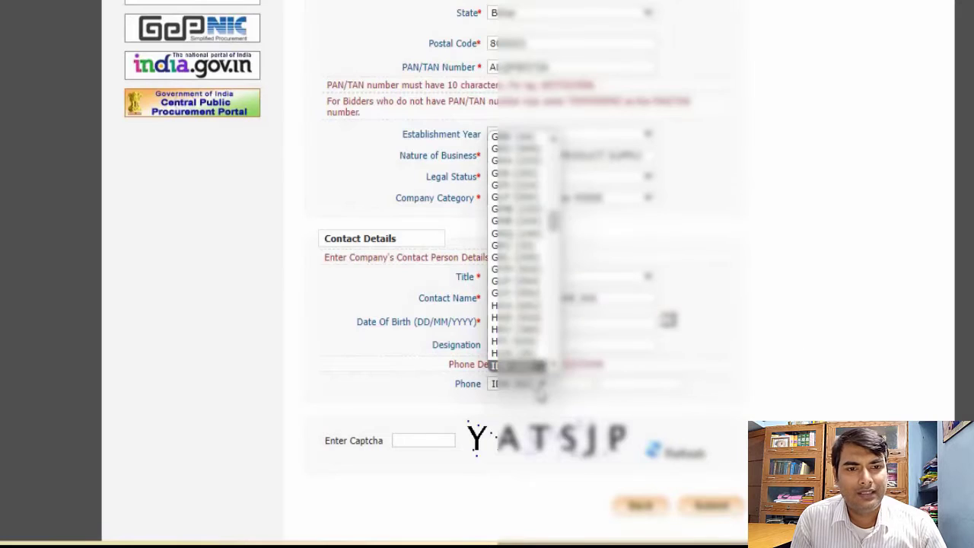
pyautogui.press('Down')
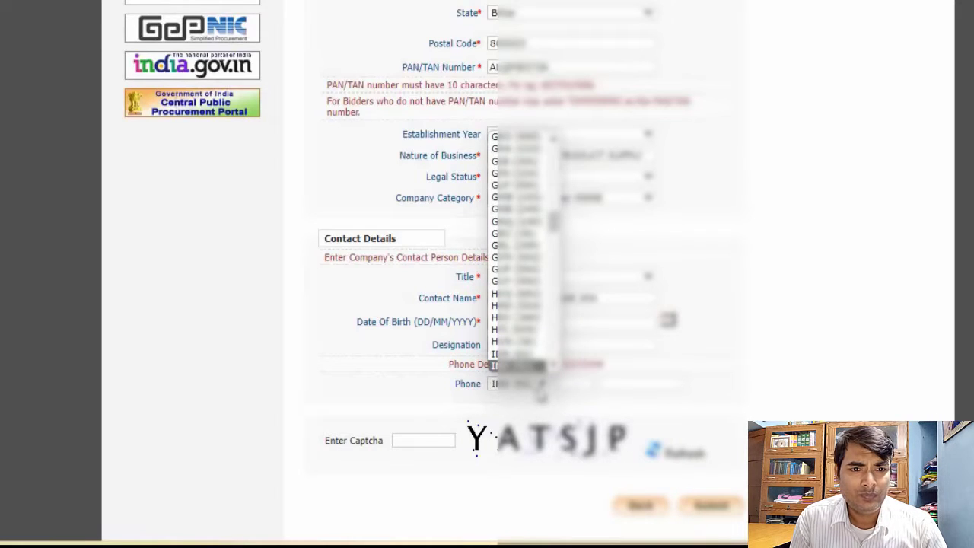
pyautogui.press('Return')
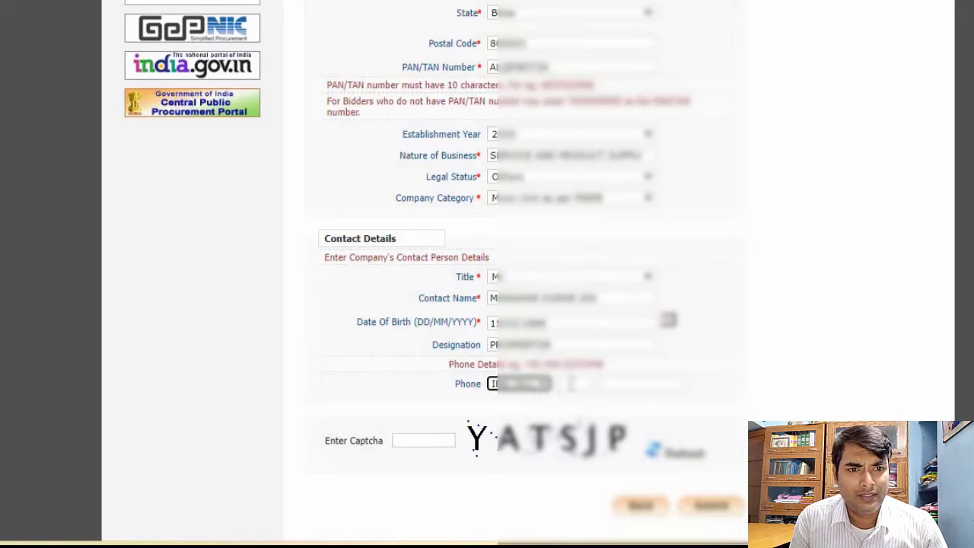
# Fill in the STD code and the landline number in the contact person's phone details
pyautogui.click(569, 385)
pyautogui.write('0612')
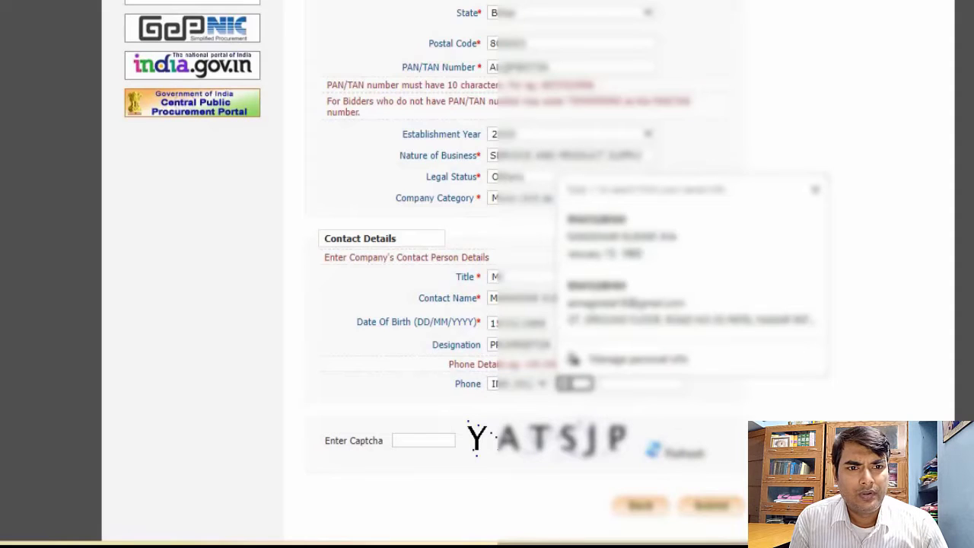
pyautogui.write('2')
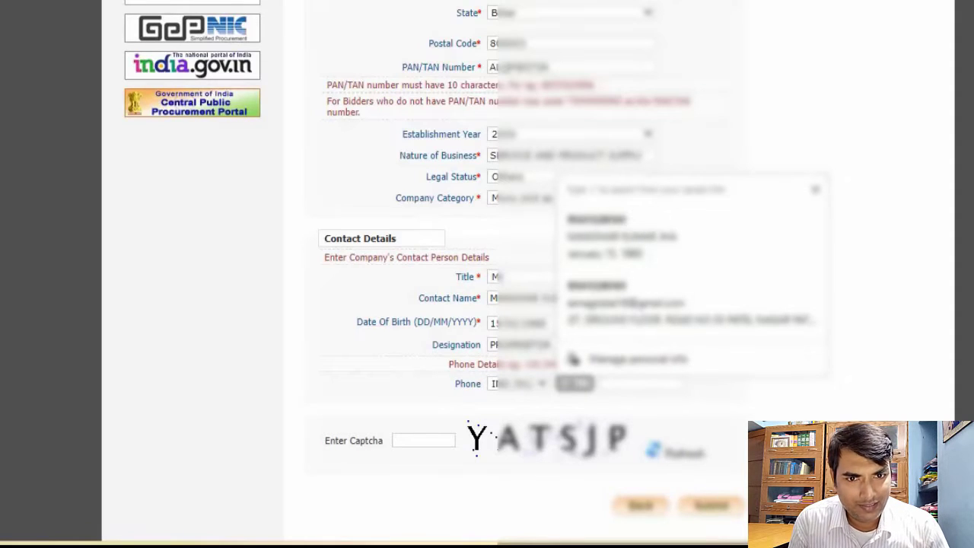
pyautogui.click(616, 383)
pyautogui.write('222222')
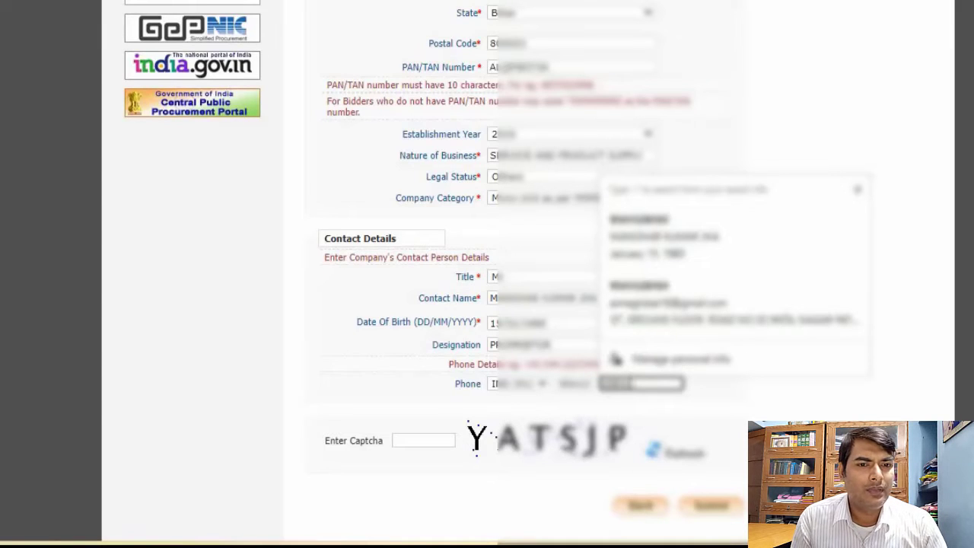
pyautogui.click(753, 428)
# Enter the new captcha code and submit the bidder enrollment form to get the enrollment acknowledgement
pyautogui.click(443, 435)
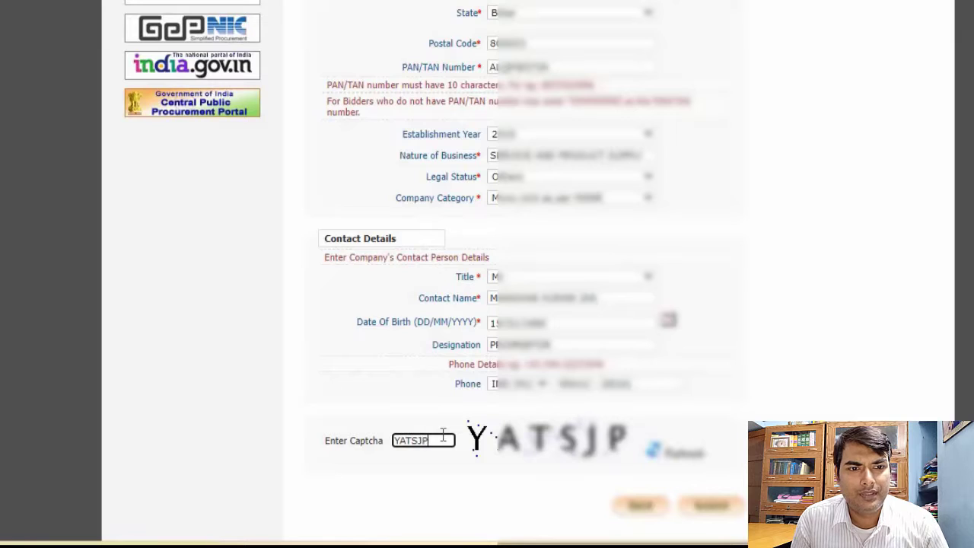
pyautogui.scroll(5, 728, 415)
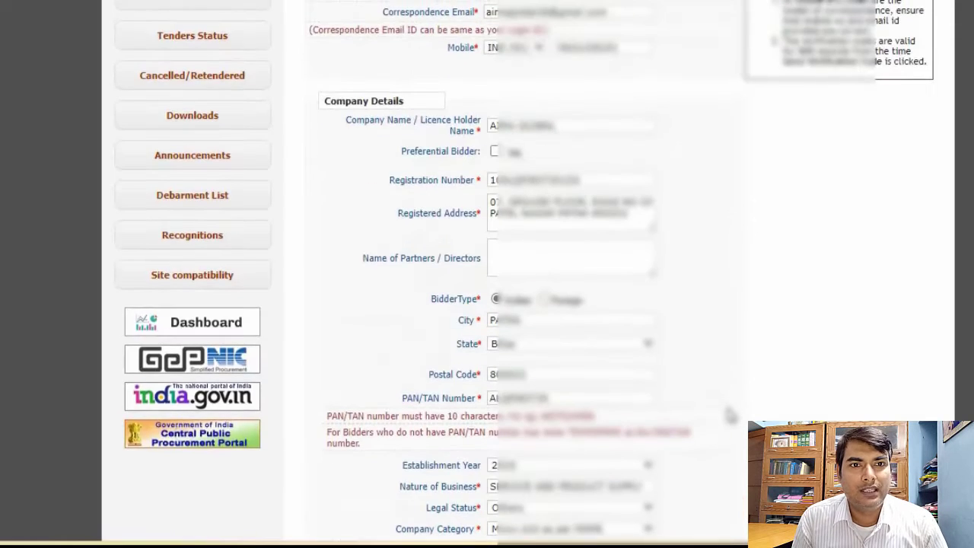
pyautogui.scroll(2, 728, 414)
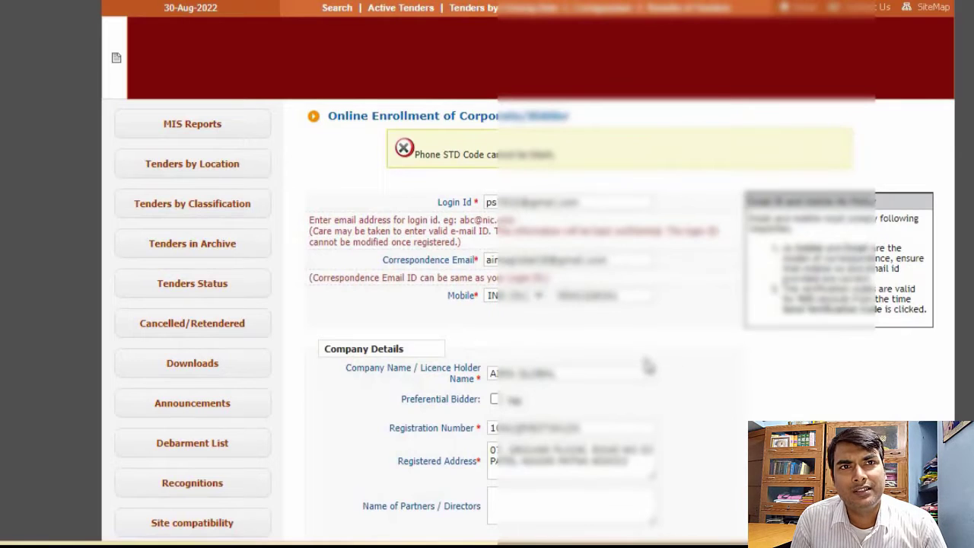
pyautogui.scroll(-1, 673, 353)
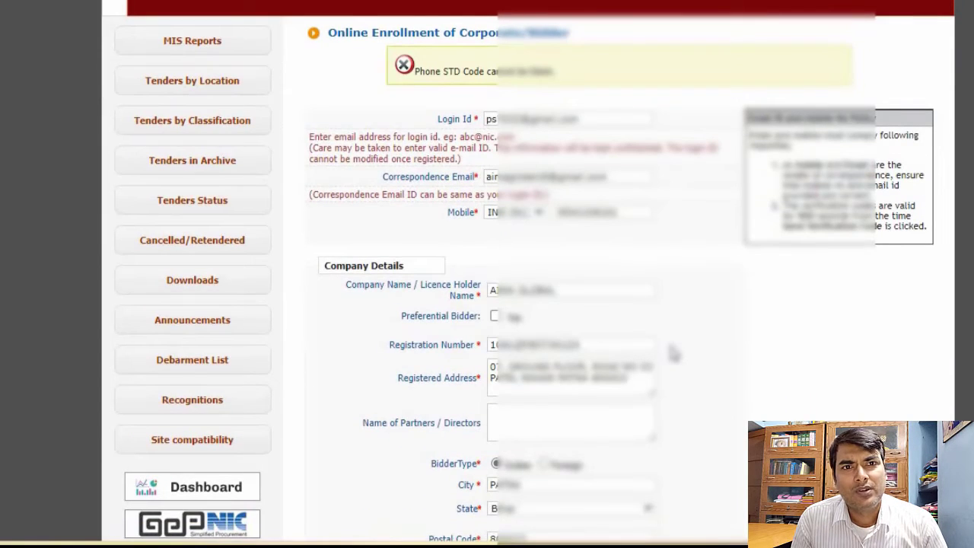
pyautogui.scroll(-1, 673, 353)
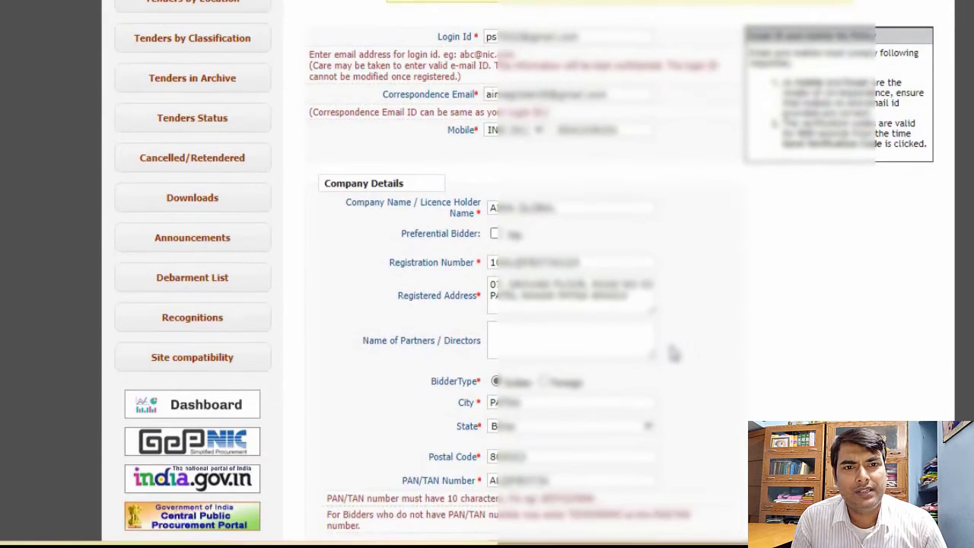
pyautogui.scroll(-2, 673, 352)
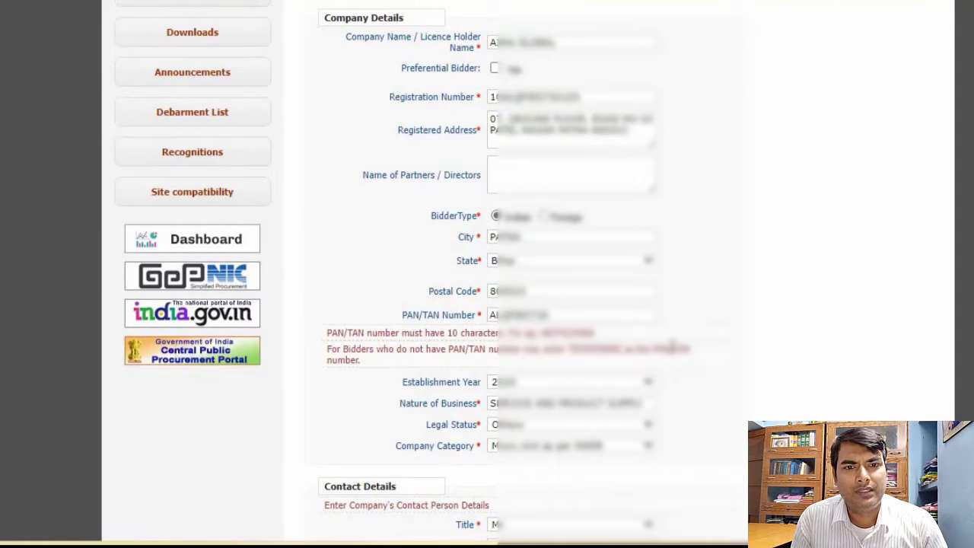
pyautogui.scroll(-2, 673, 350)
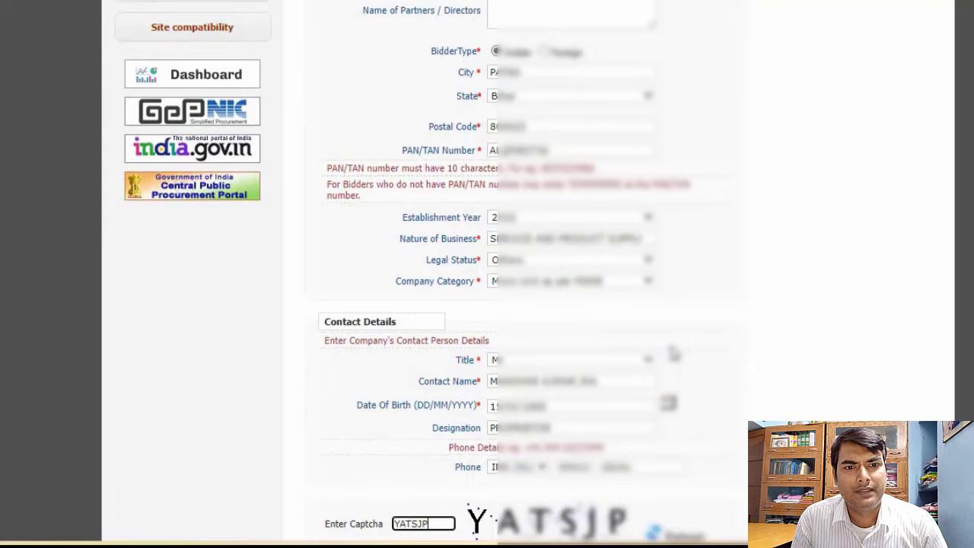
pyautogui.scroll(-2, 674, 352)
pyautogui.click(708, 431)
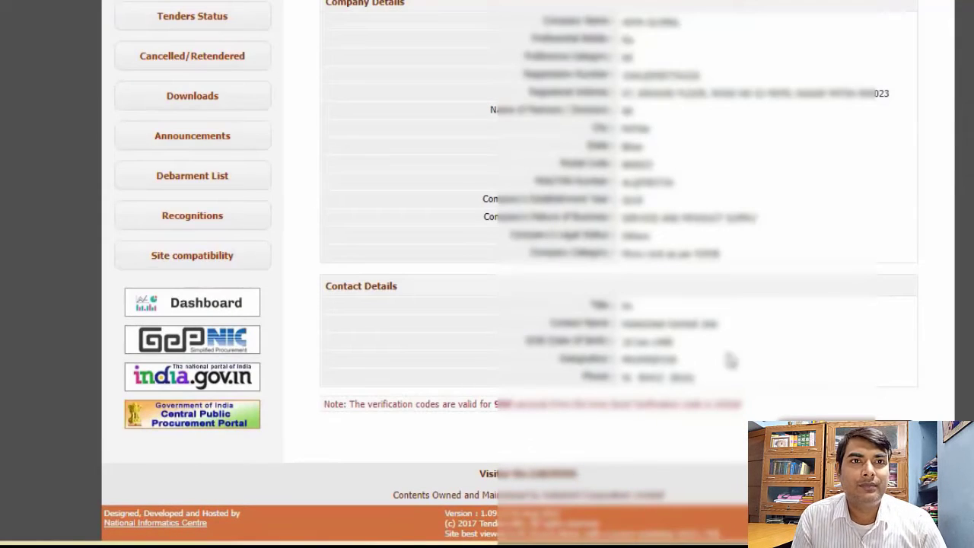
pyautogui.scroll(3, 633, 358)
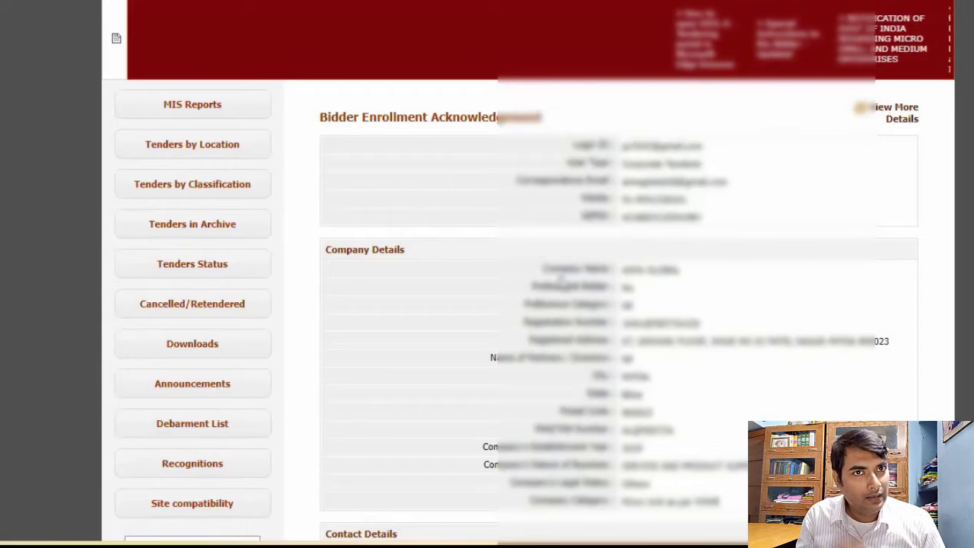
pyautogui.scroll(-2, 575, 270)
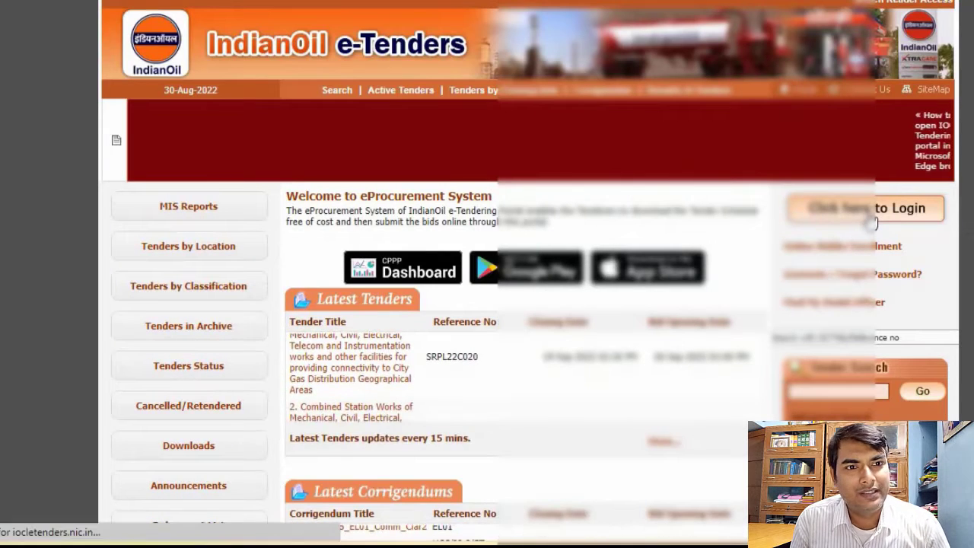
# Open the bidder login page and enter the registered e-mail address as the login ID
pyautogui.click(869, 214)
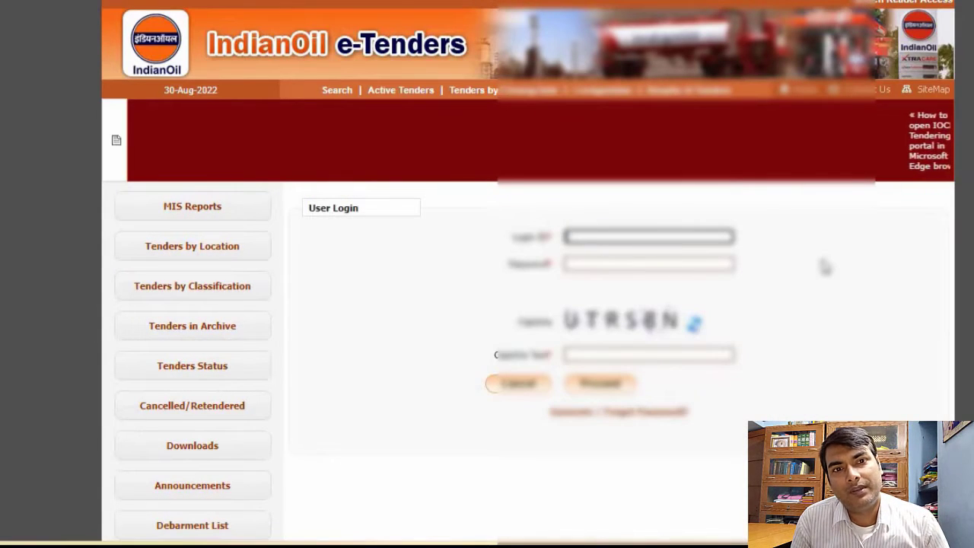
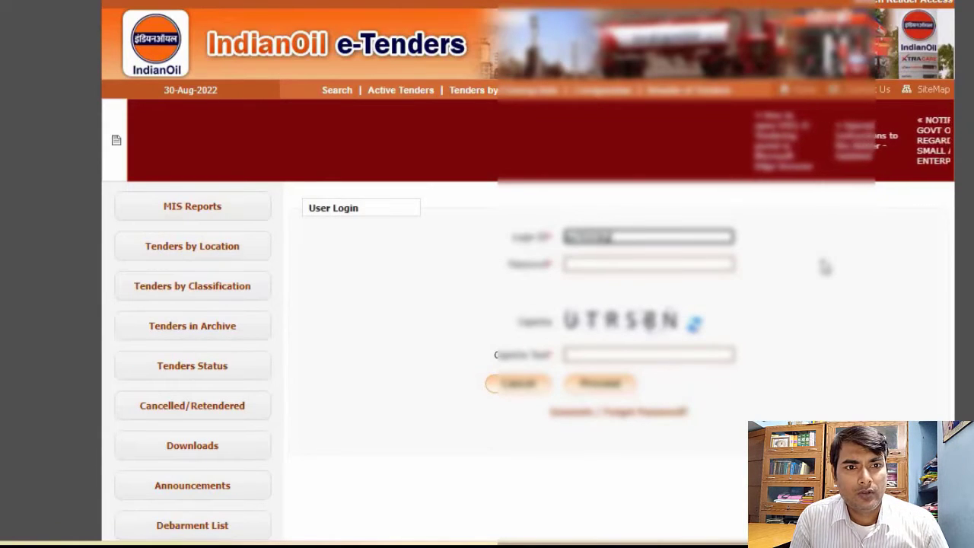
pyautogui.press('Tab')
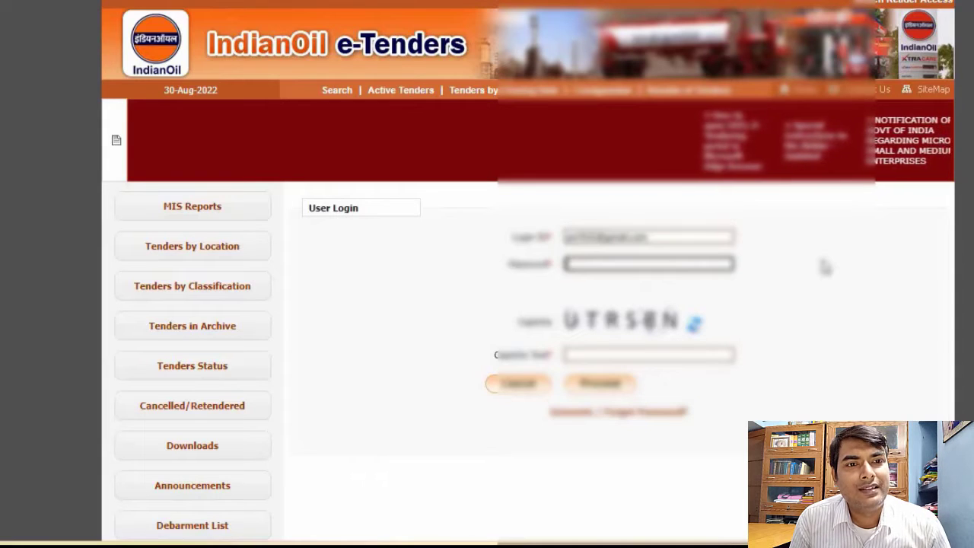
# Enter the account password and the captcha text, and log in to the bidder account
pyautogui.write('•')
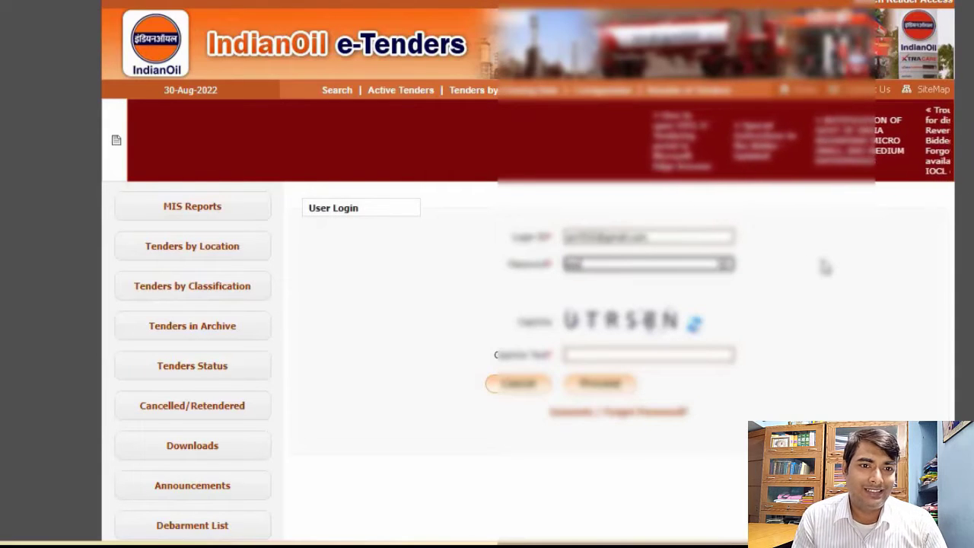
pyautogui.write('•••••')
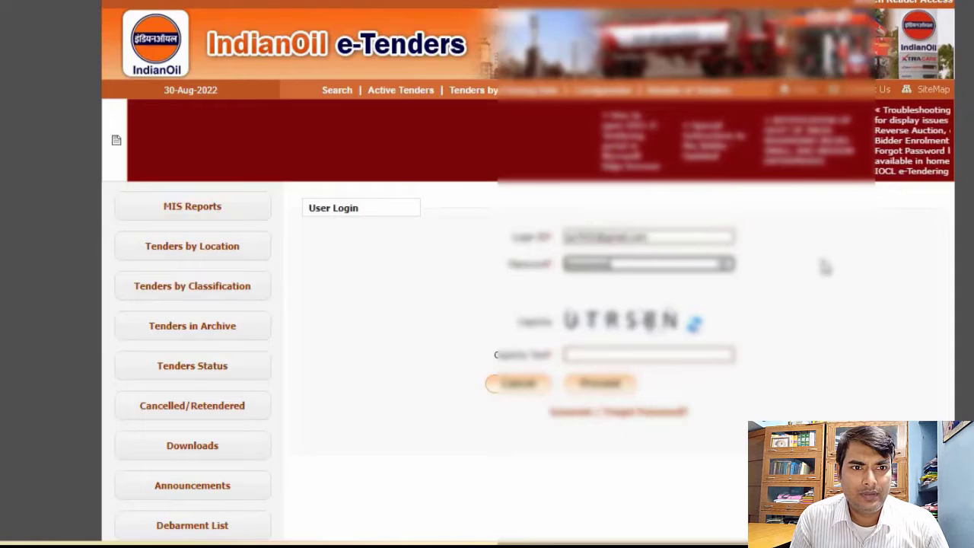
pyautogui.click(694, 355)
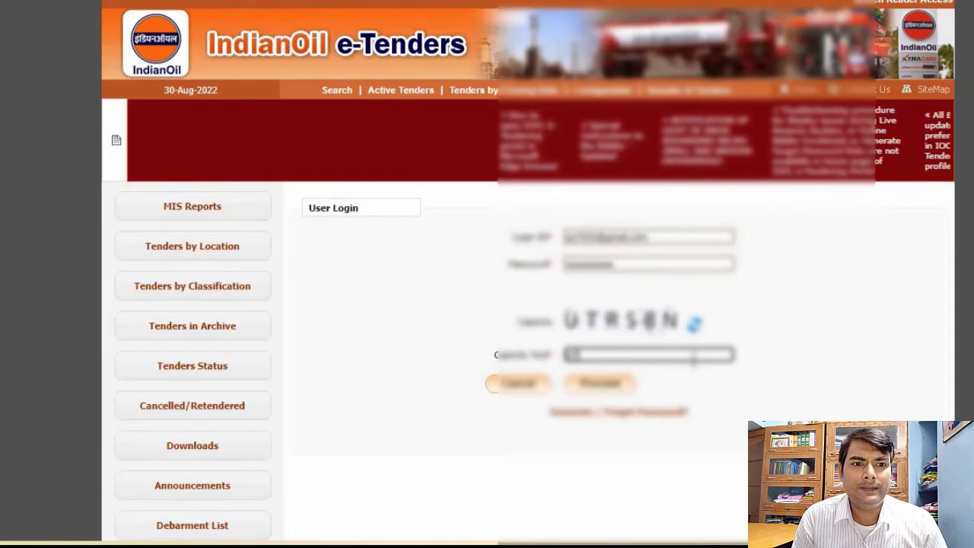
pyautogui.write('UTRS')
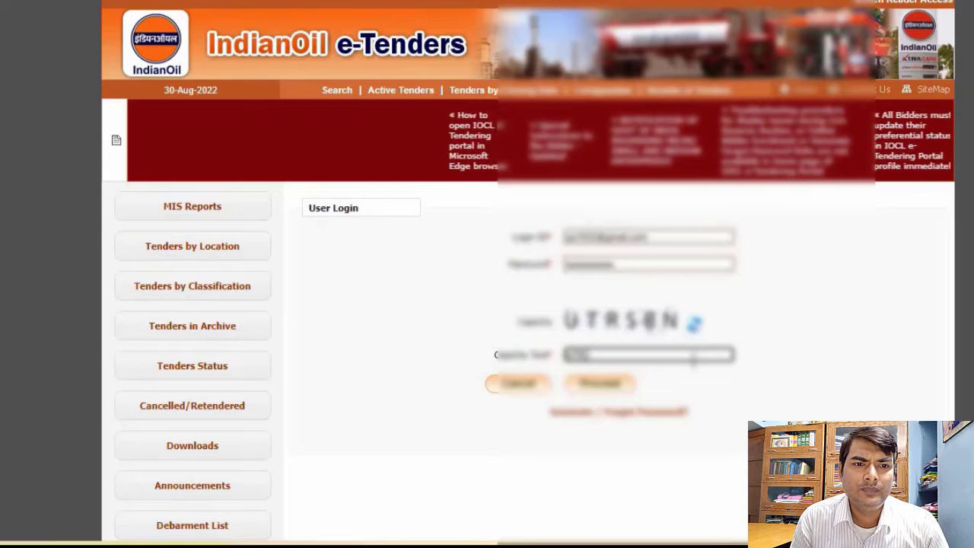
pyautogui.write('8N')
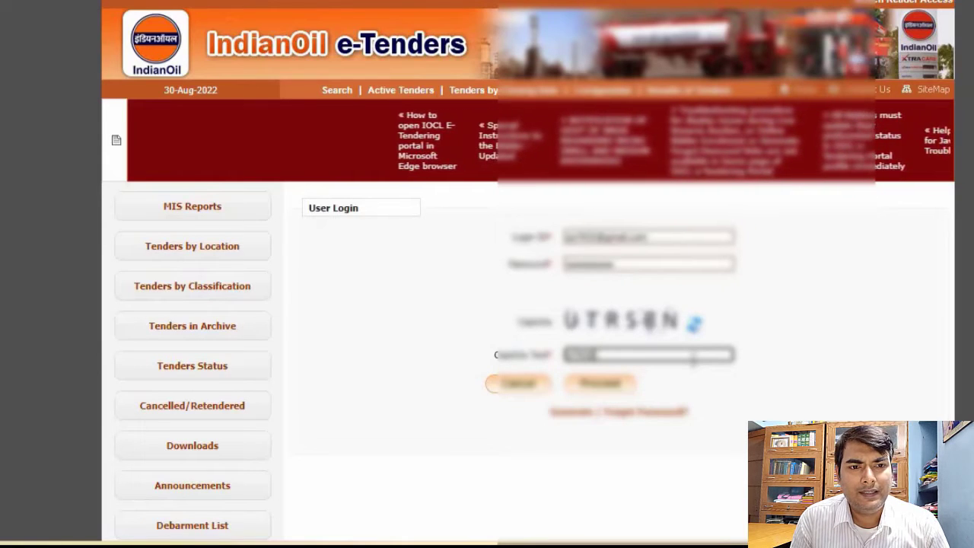
pyautogui.click(598, 388)
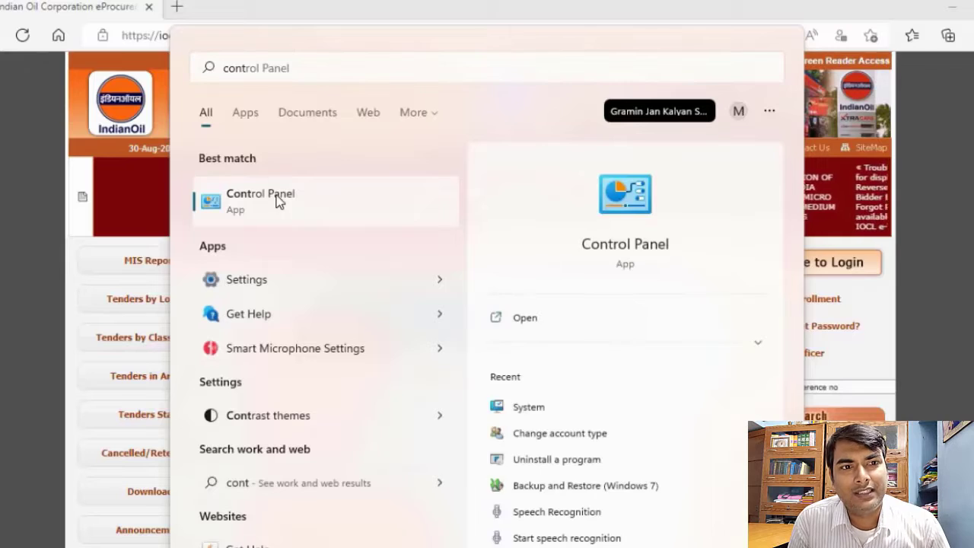
# Switch to Control Panel and look through the list of installed programs for the Java installation
pyautogui.click(276, 200)
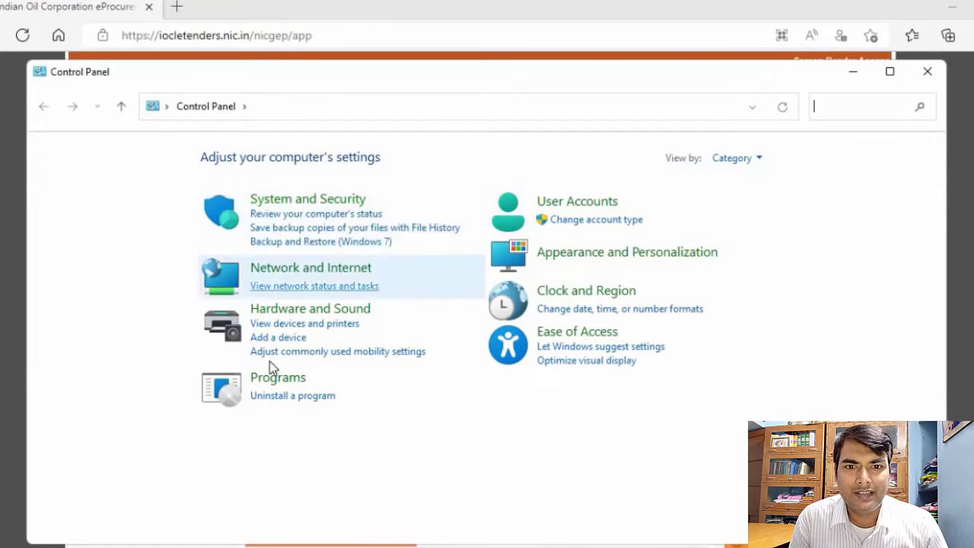
pyautogui.click(274, 379)
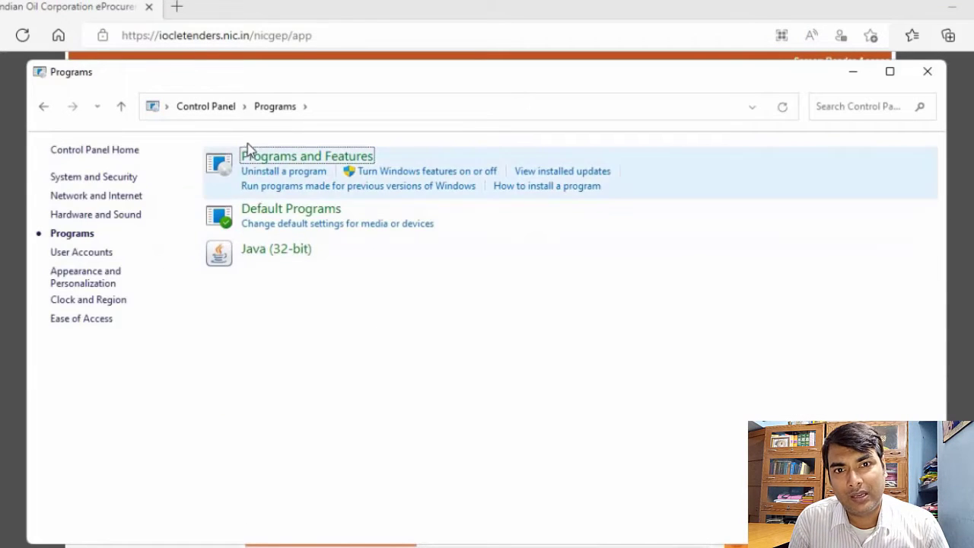
pyautogui.click(267, 169)
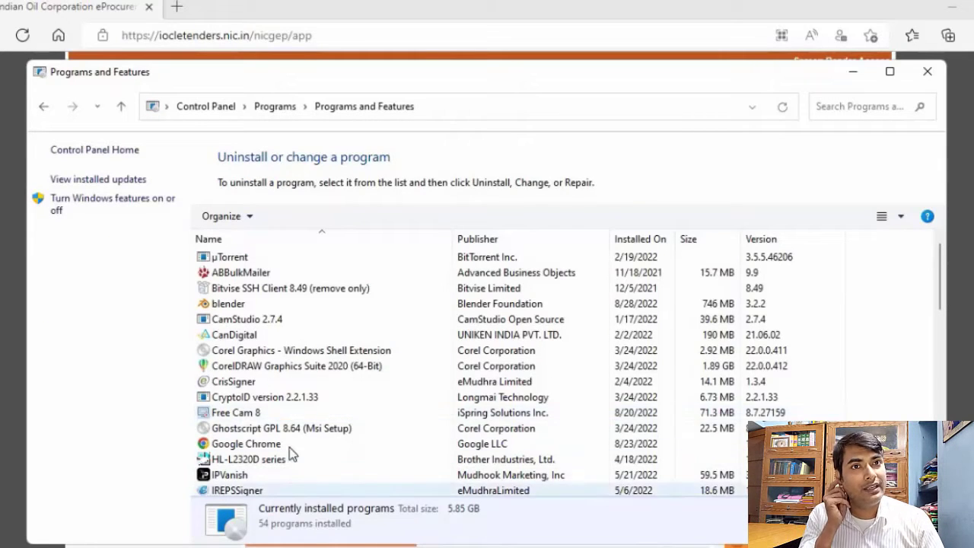
pyautogui.scroll(-1, 303, 368)
pyautogui.scroll(-1, 303, 365)
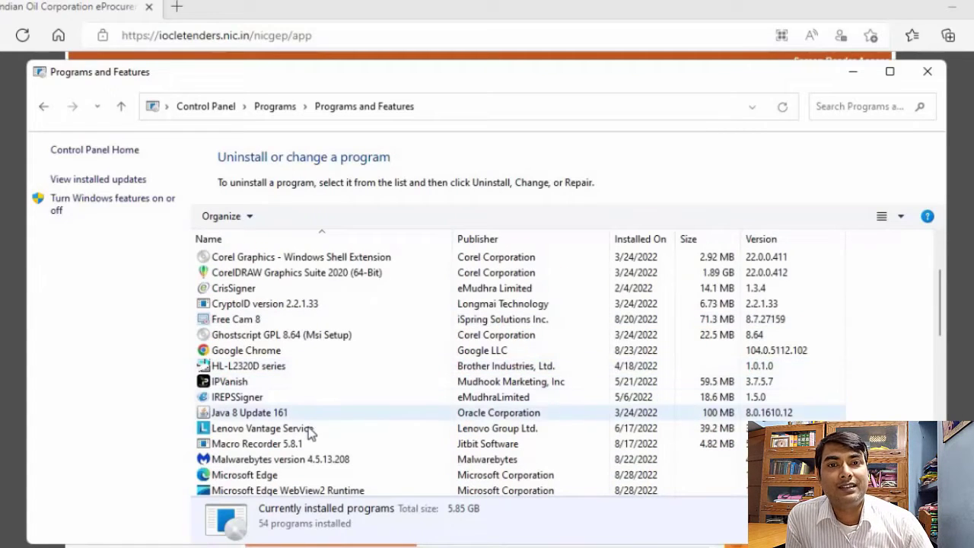
pyautogui.scroll(-4, 323, 432)
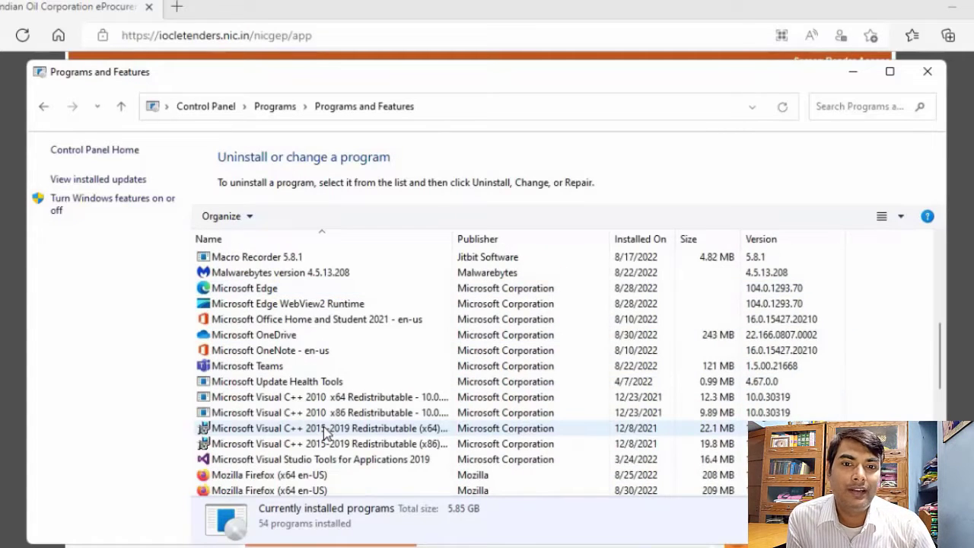
pyautogui.scroll(-5, 327, 449)
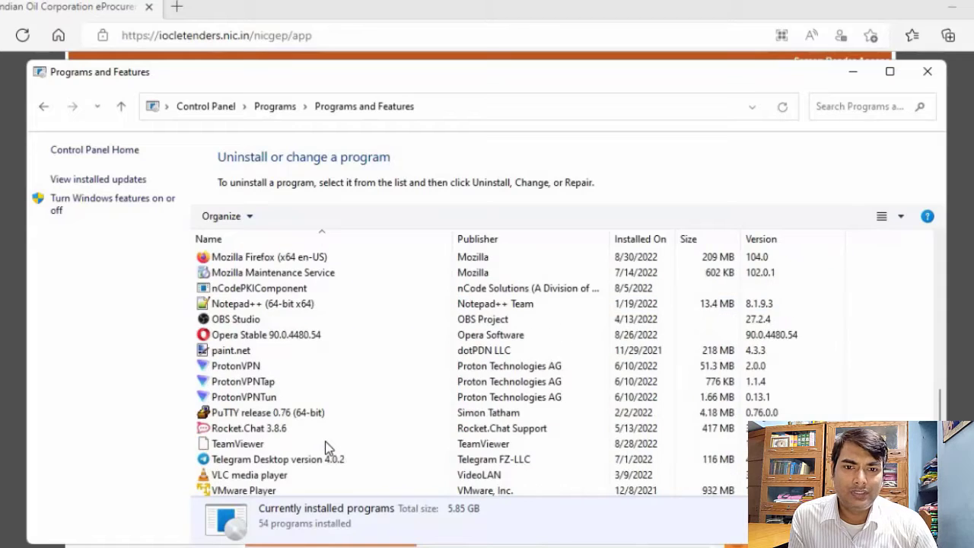
pyautogui.scroll(9, 324, 448)
pyautogui.scroll(2, 318, 449)
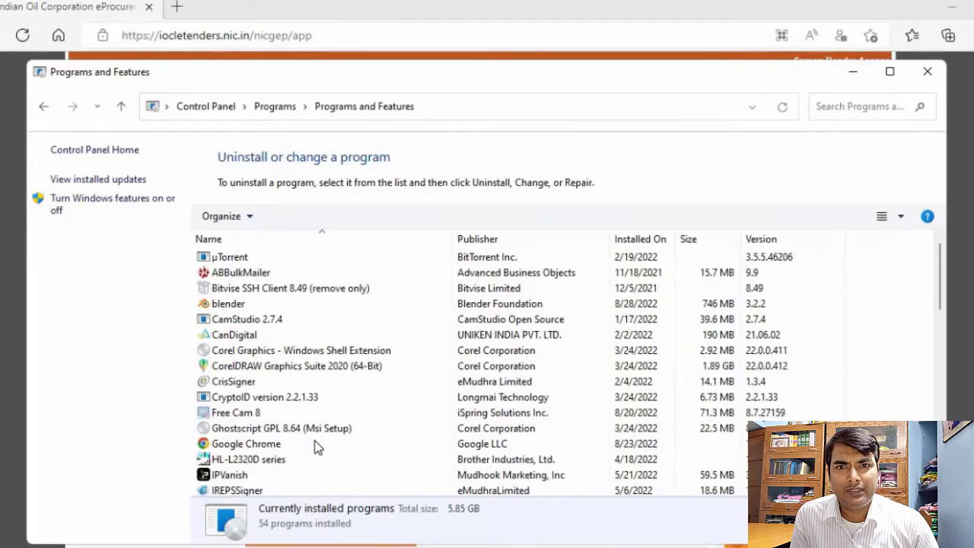
# Return to the Control Panel home and open the Java (32-bit) settings from the Programs category
pyautogui.click(210, 106)
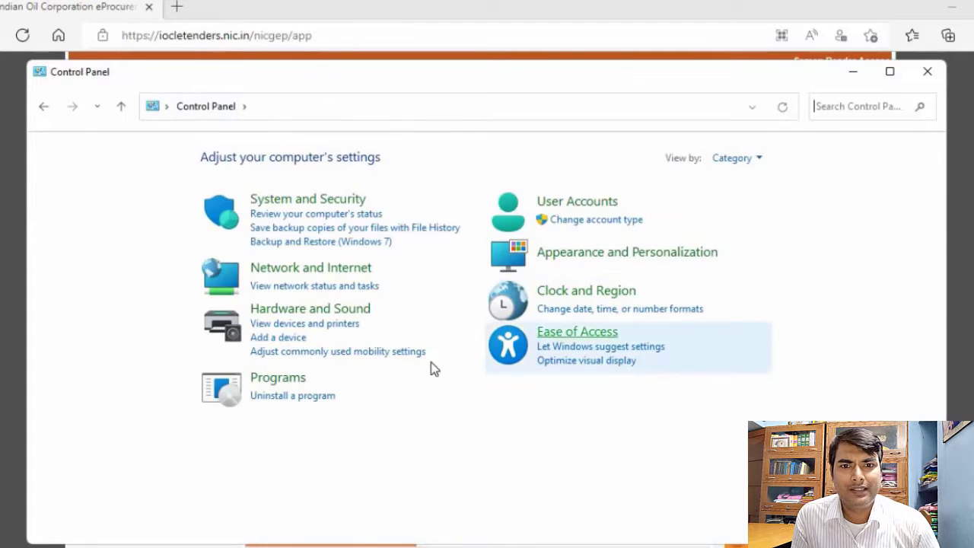
pyautogui.click(279, 378)
pyautogui.click(301, 251)
pyautogui.rightClick(302, 251)
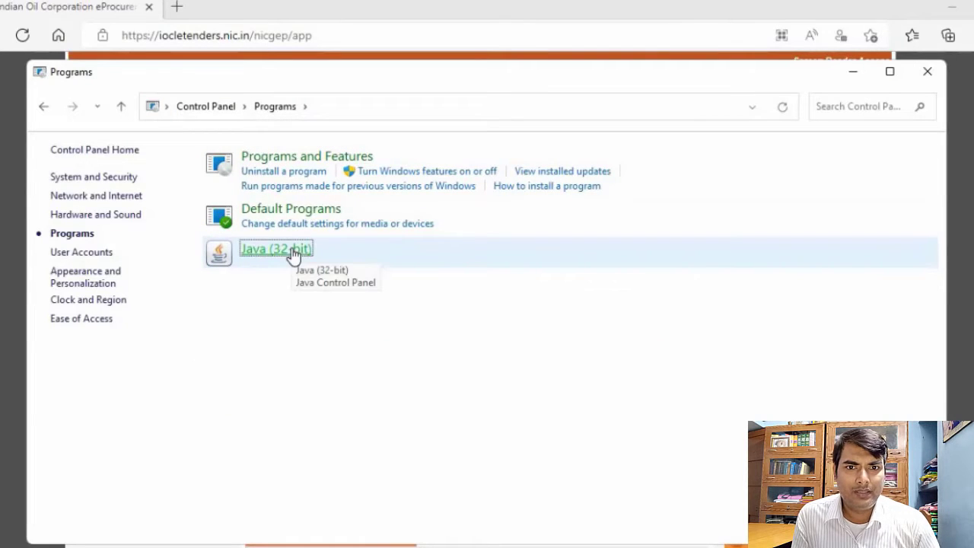
pyautogui.click(293, 254)
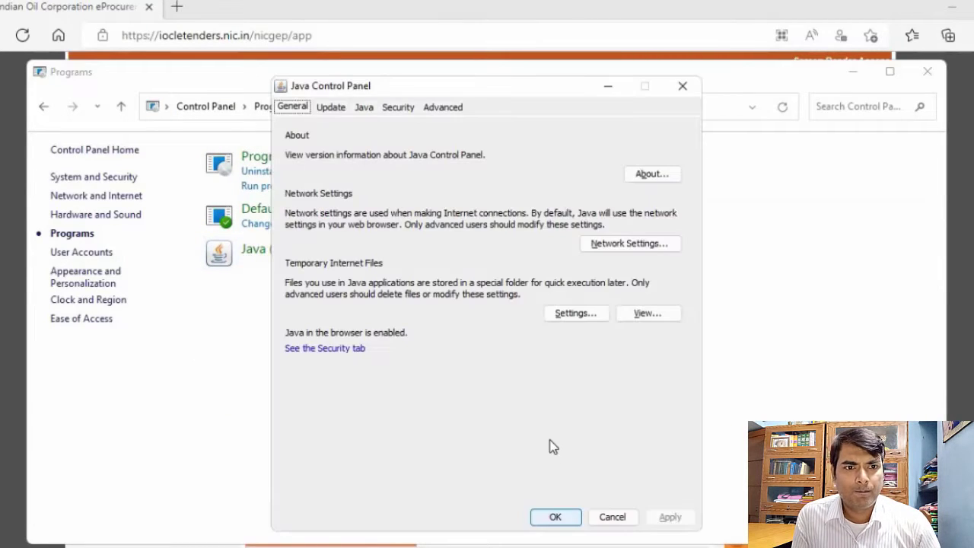
# Open the Java Cache Viewer from the temporary Internet files and remove both cached JWS APP Demo applications
pyautogui.click(648, 319)
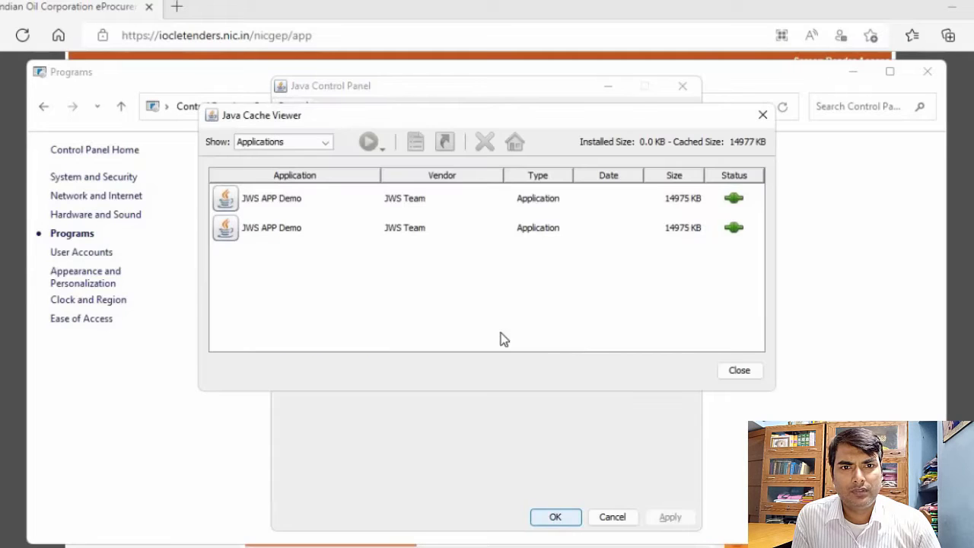
pyautogui.click(417, 232)
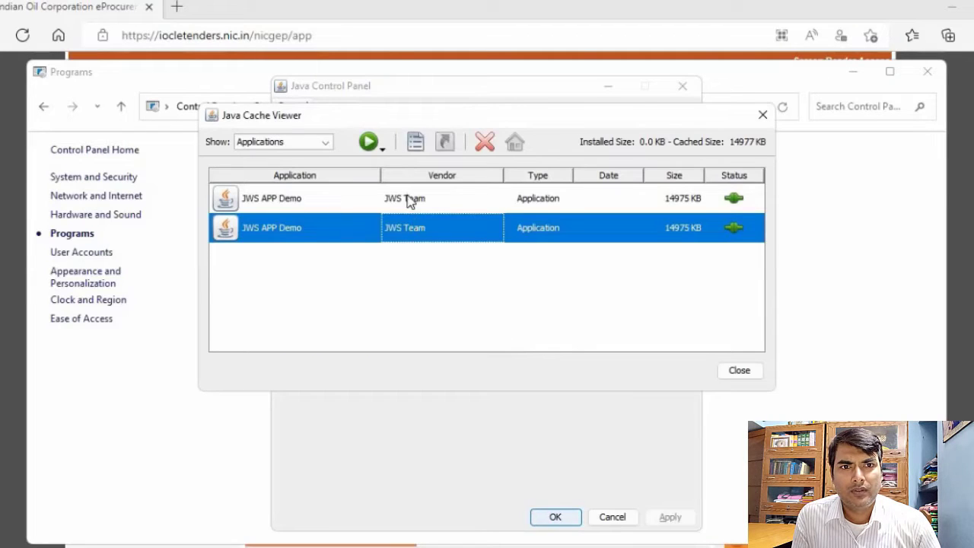
pyautogui.hotkey('ctrl', 'a')
pyautogui.click(485, 141)
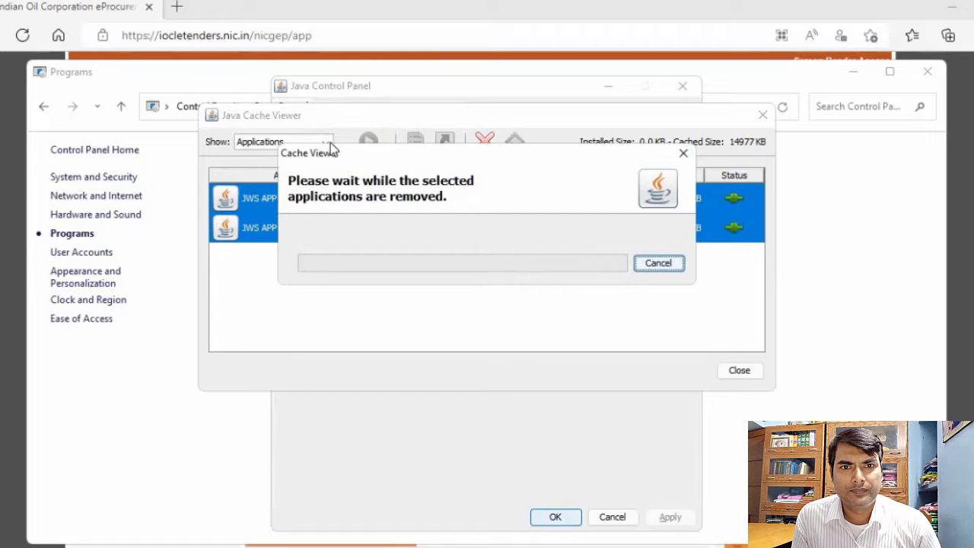
# Show the cached resources in the Java Cache Viewer and delete docsigner.jar
pyautogui.click(326, 143)
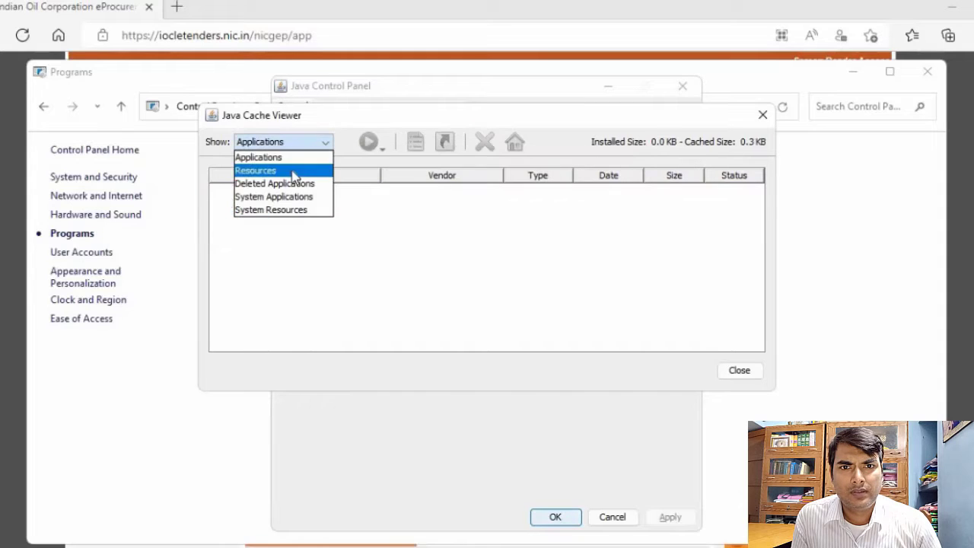
pyautogui.click(299, 167)
pyautogui.click(330, 202)
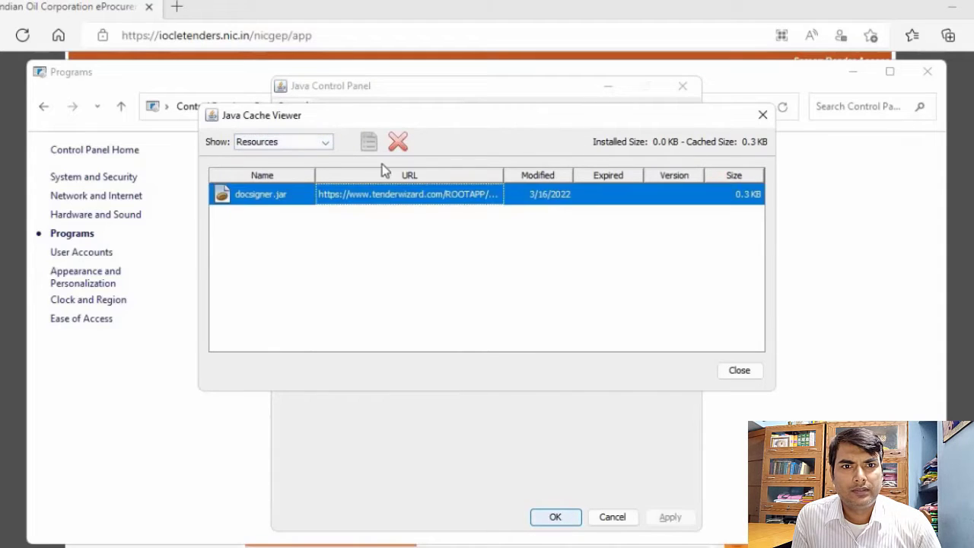
pyautogui.press('Delete')
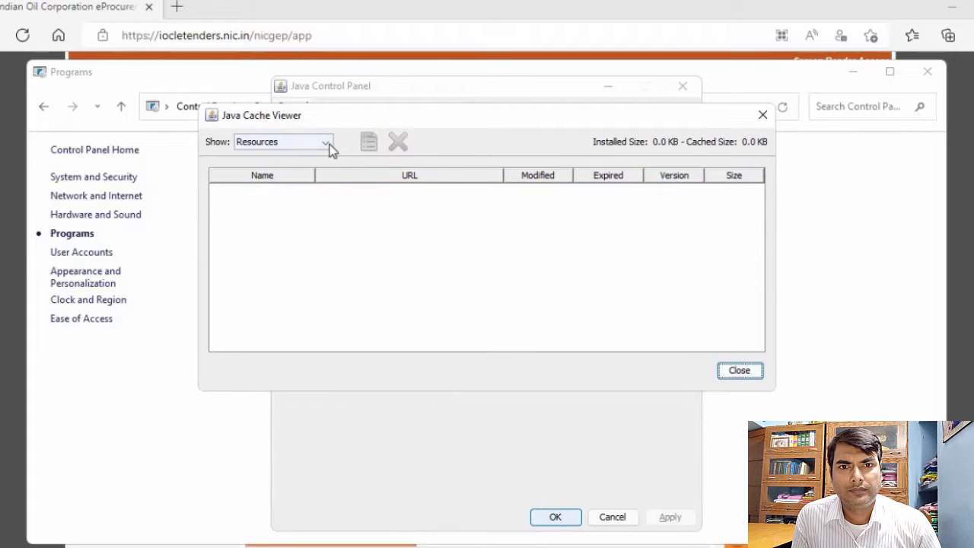
# Show the deleted applications in the Java Cache Viewer and remove the JWS APP Demo entry
pyautogui.click(330, 143)
pyautogui.click(314, 186)
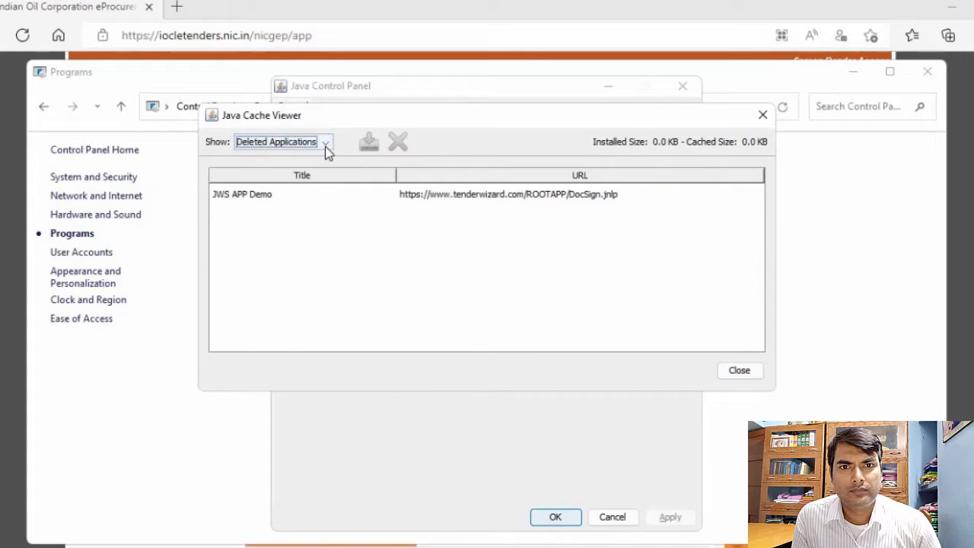
pyautogui.click(327, 146)
pyautogui.click(344, 194)
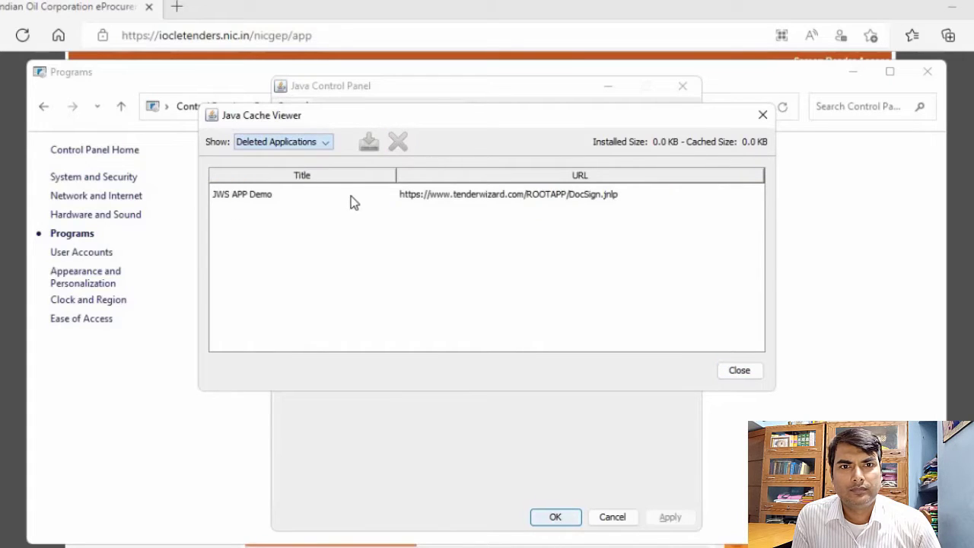
pyautogui.click(351, 196)
pyautogui.click(398, 141)
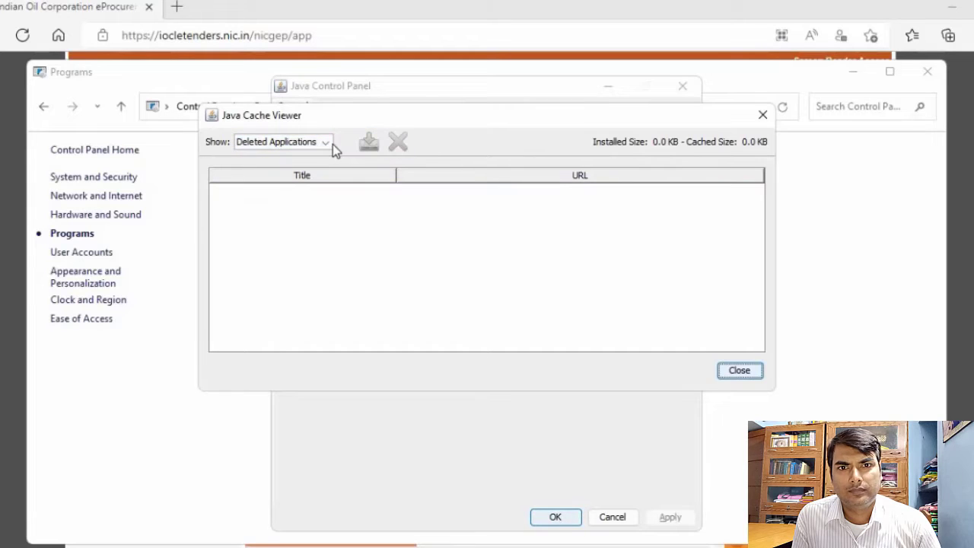
# Check the System Applications and System Resources lists for cached entries, and close the Java Cache Viewer
pyautogui.click(325, 145)
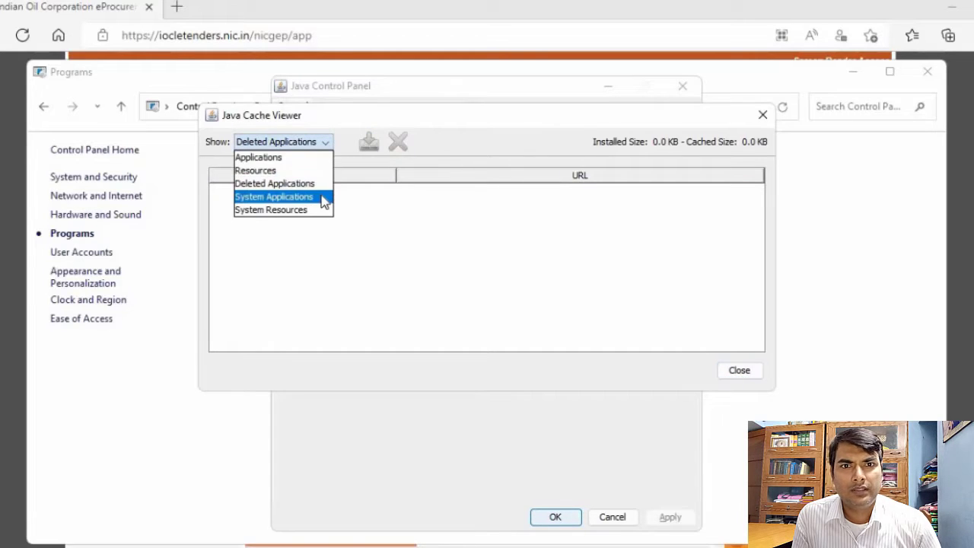
pyautogui.click(324, 196)
pyautogui.click(323, 142)
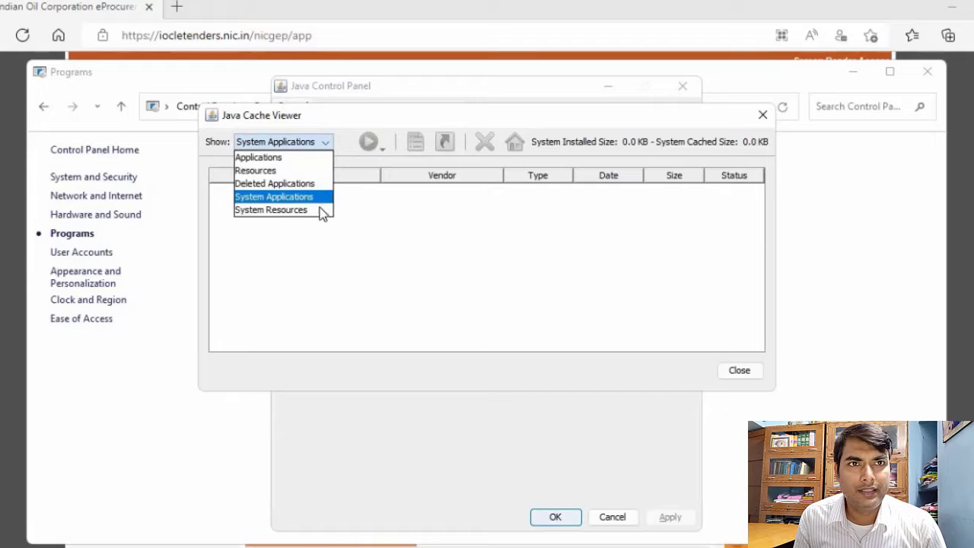
pyautogui.click(323, 211)
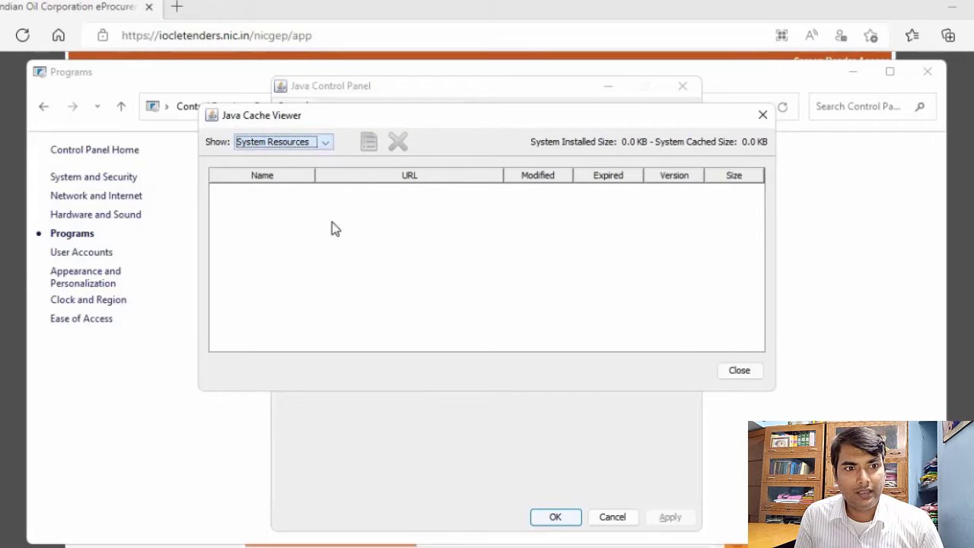
pyautogui.click(739, 371)
# Set the compression level for JAR files to High in the Java temporary files settings
pyautogui.click(578, 320)
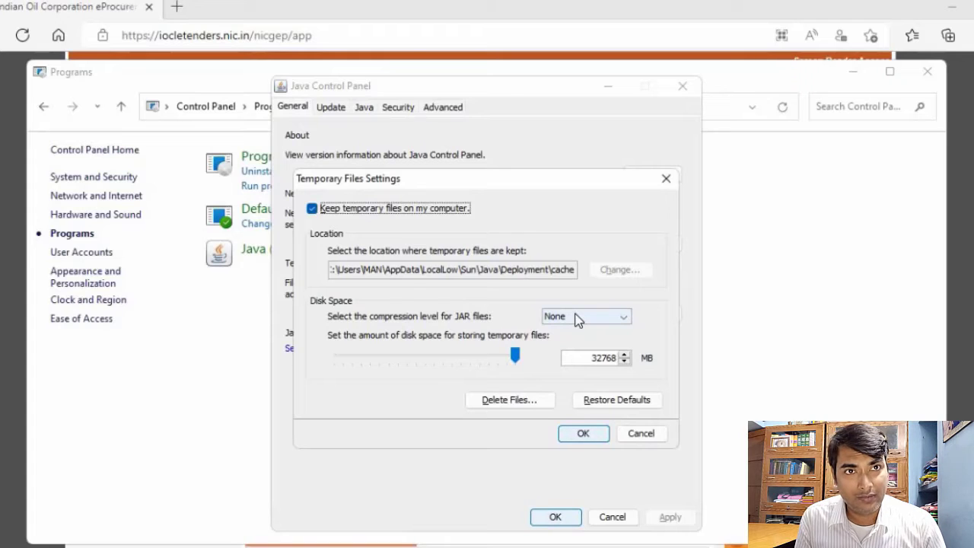
pyautogui.click(578, 318)
pyautogui.click(582, 374)
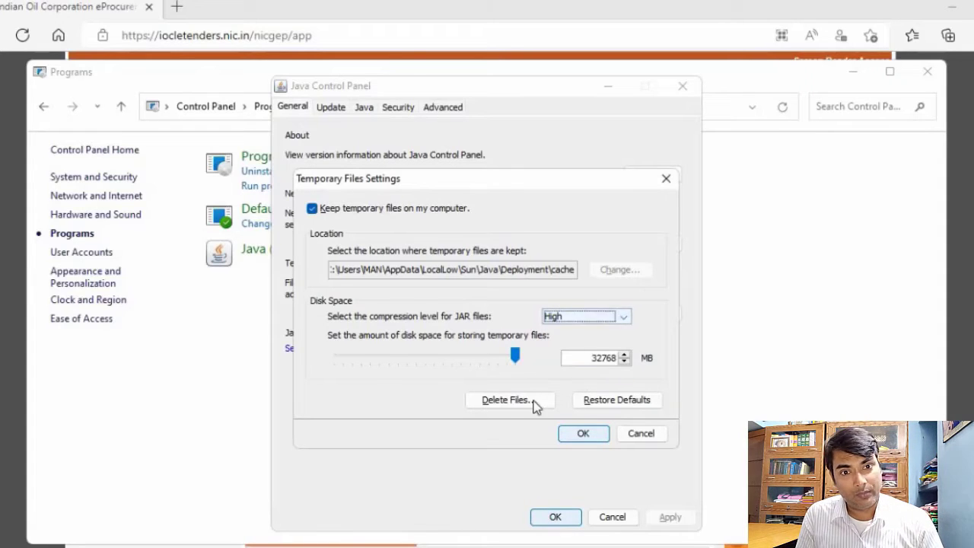
# Delete Java's trace and log files plus cached and installed applications and applets, and confirm the temporary files settings
pyautogui.click(491, 404)
pyautogui.click(437, 333)
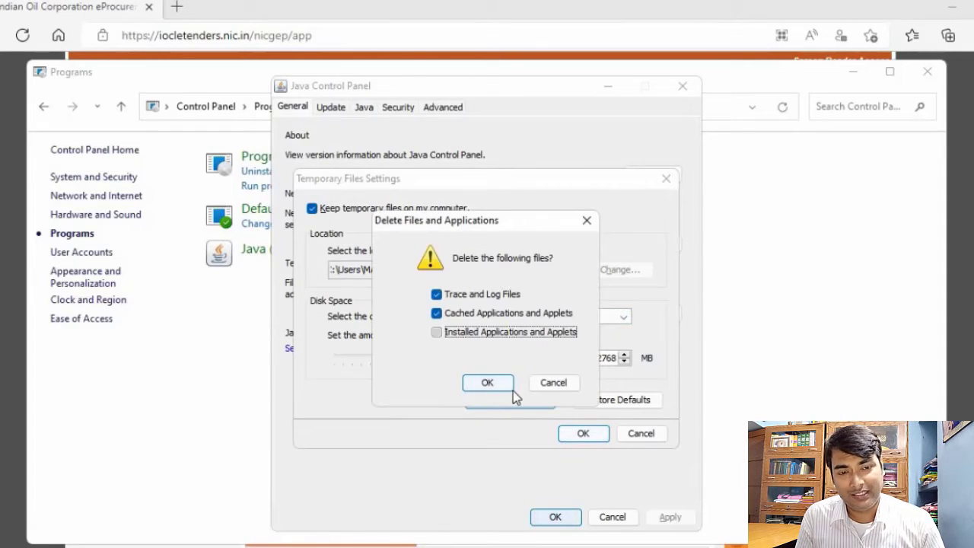
pyautogui.click(488, 383)
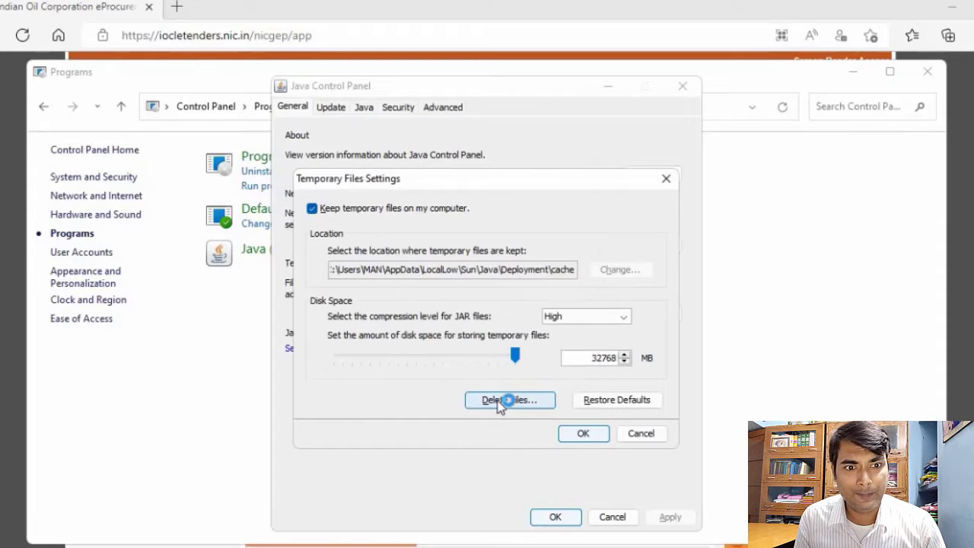
pyautogui.click(583, 433)
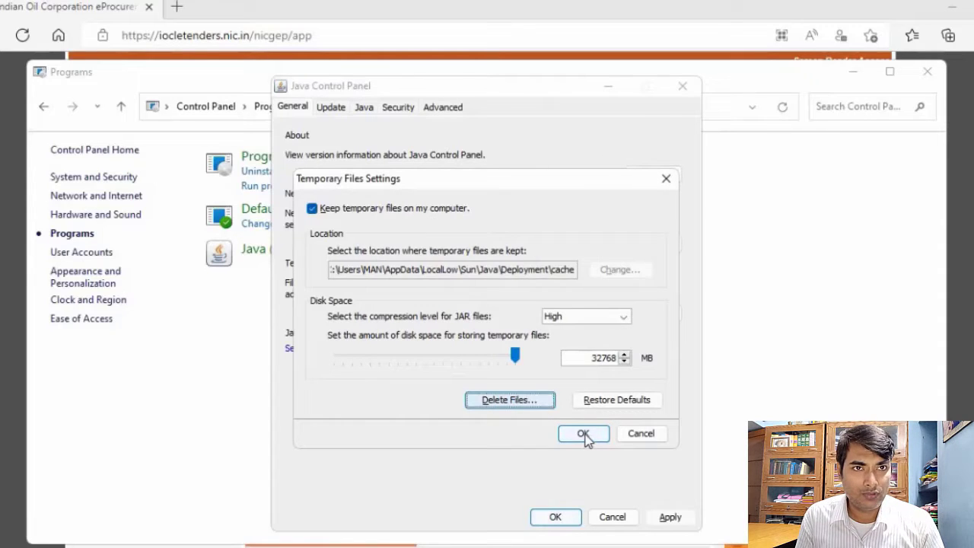
# Turn off Java's automatic update check and confirm not to check for updates
pyautogui.click(330, 111)
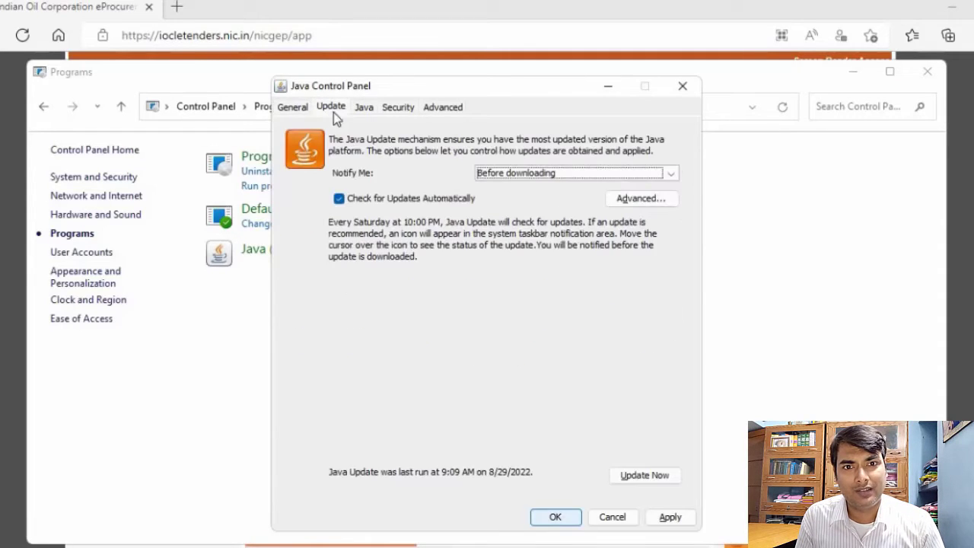
pyautogui.click(338, 199)
pyautogui.click(634, 341)
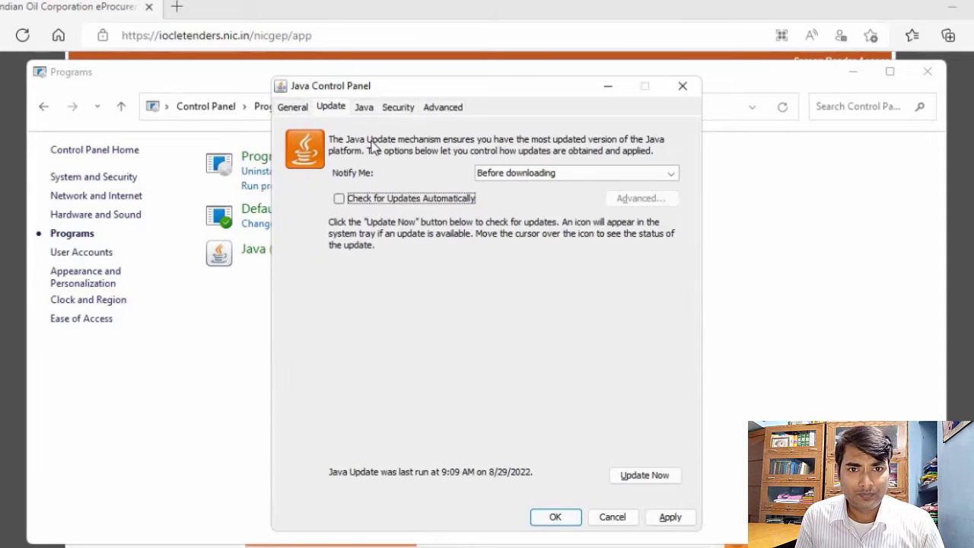
pyautogui.click(364, 110)
pyautogui.click(403, 107)
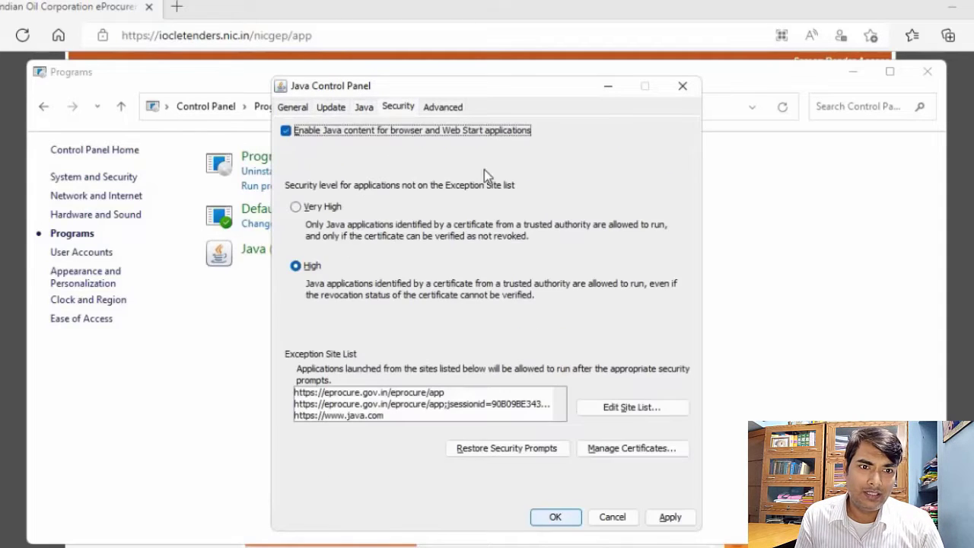
pyautogui.click(609, 412)
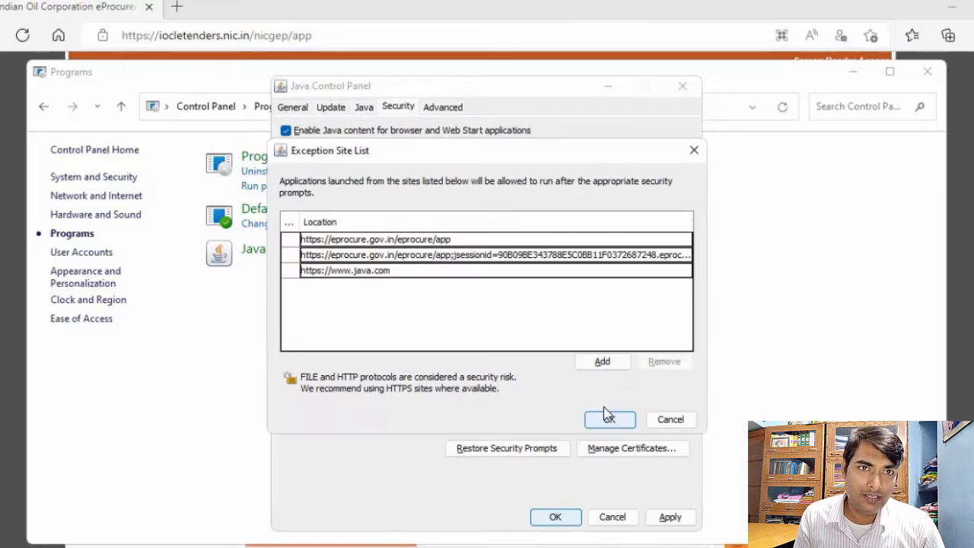
pyautogui.click(596, 362)
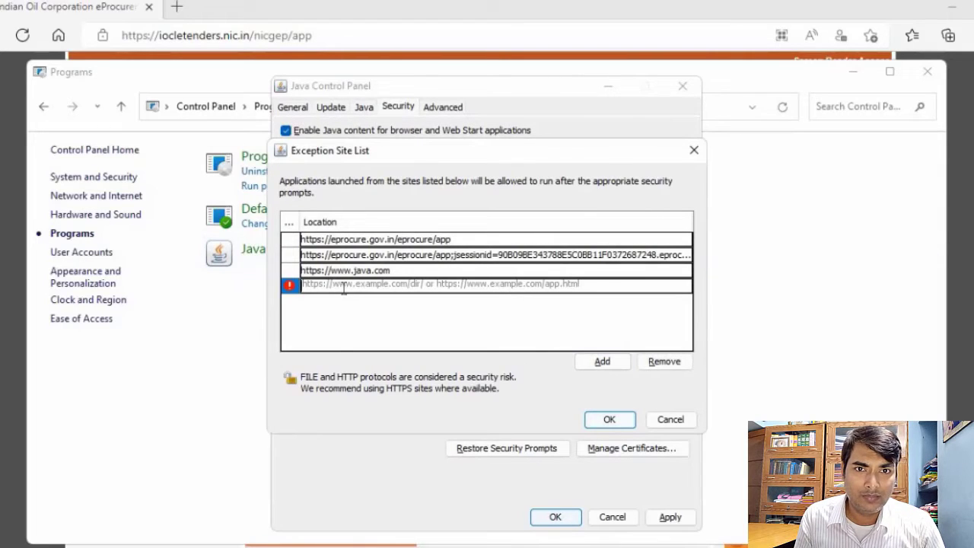
pyautogui.write('https://iocletenders.nic.in/nicgep/app')
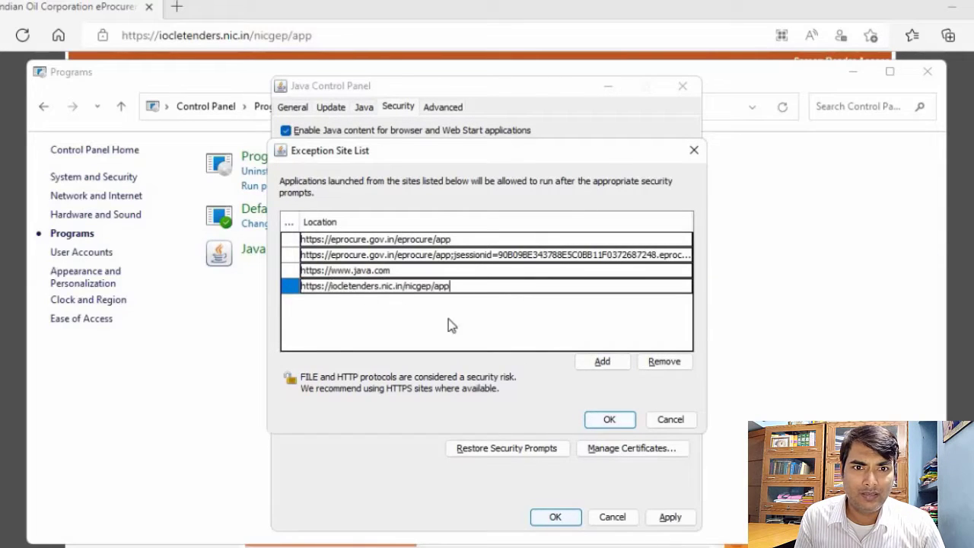
pyautogui.click(603, 363)
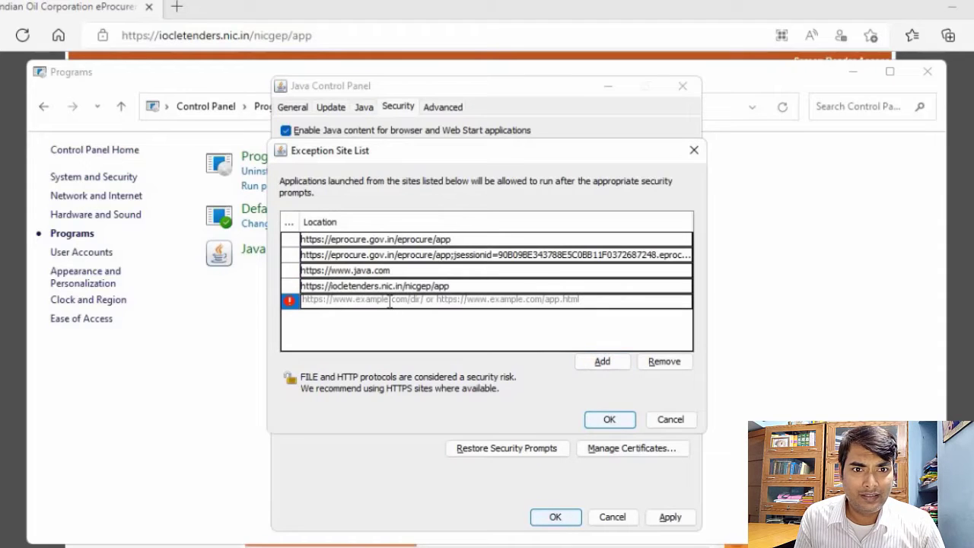
pyautogui.write('https://iocletenders.nic.in/nicgep/app')
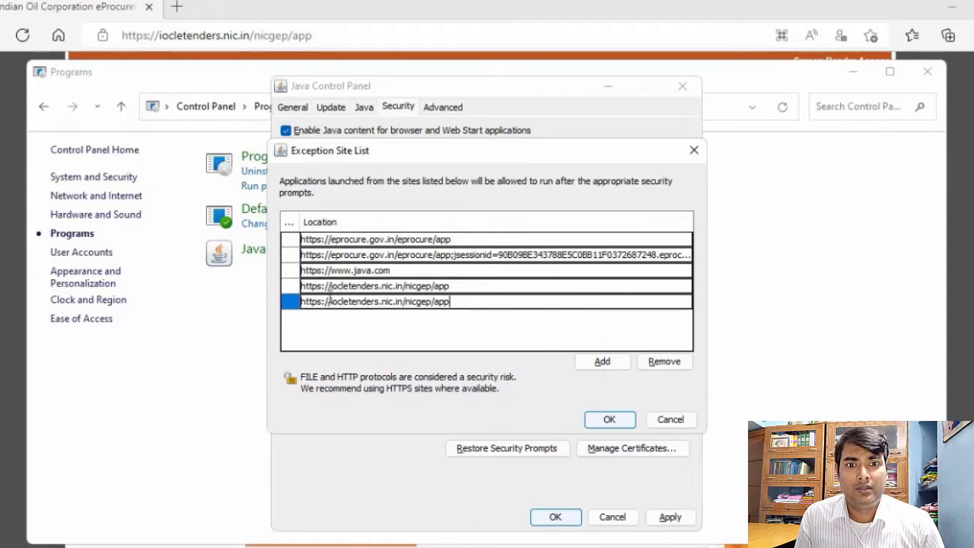
pyautogui.moveTo(333, 302); pyautogui.dragTo(505, 320)
pyautogui.press('BackSpace')
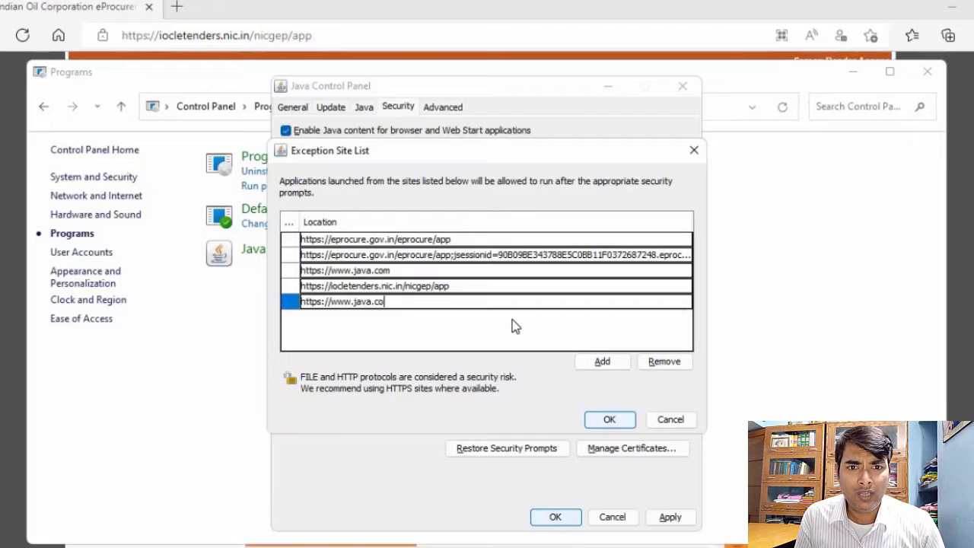
pyautogui.click(598, 420)
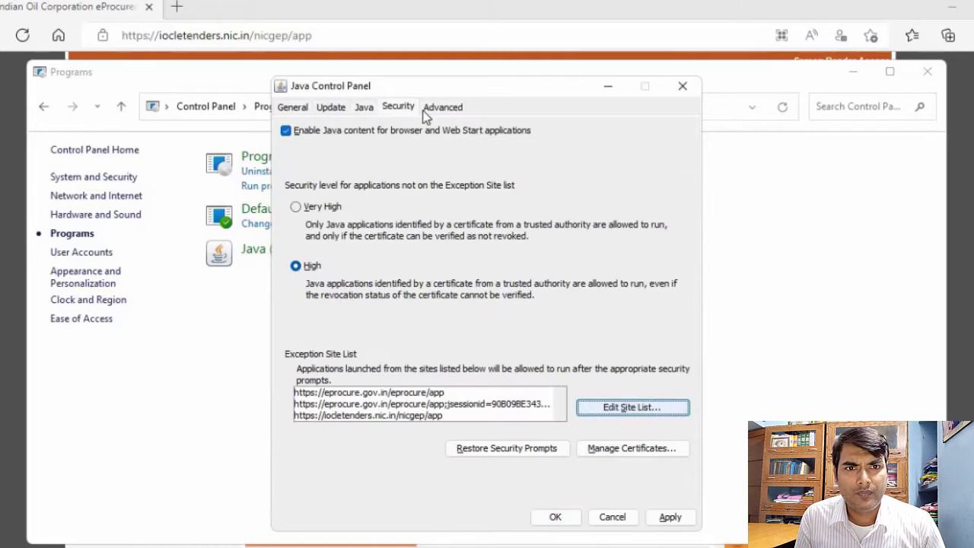
# Enable suppressed sponsor offers, password caching, blacklist revocation check, browser keystore certificates and the native sandbox in Java's advanced settings, and confirm them
pyautogui.click(440, 109)
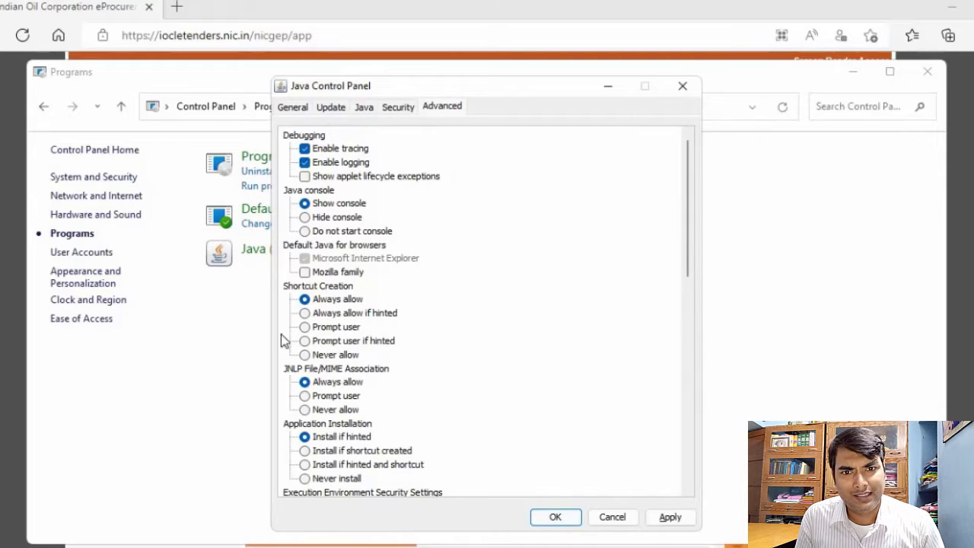
pyautogui.moveTo(697, 250); pyautogui.dragTo(698, 507)
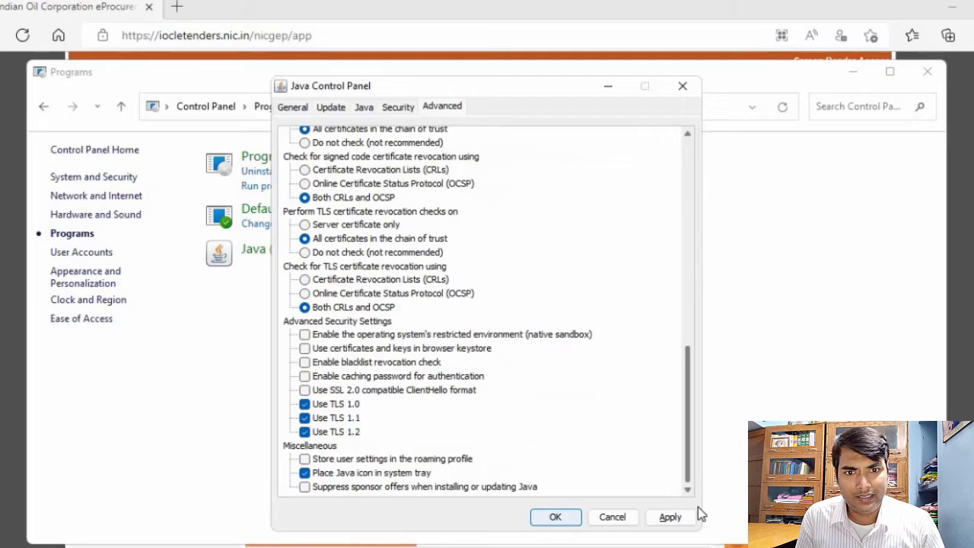
pyautogui.click(306, 487)
pyautogui.click(304, 376)
pyautogui.click(304, 362)
pyautogui.click(304, 348)
pyautogui.click(304, 334)
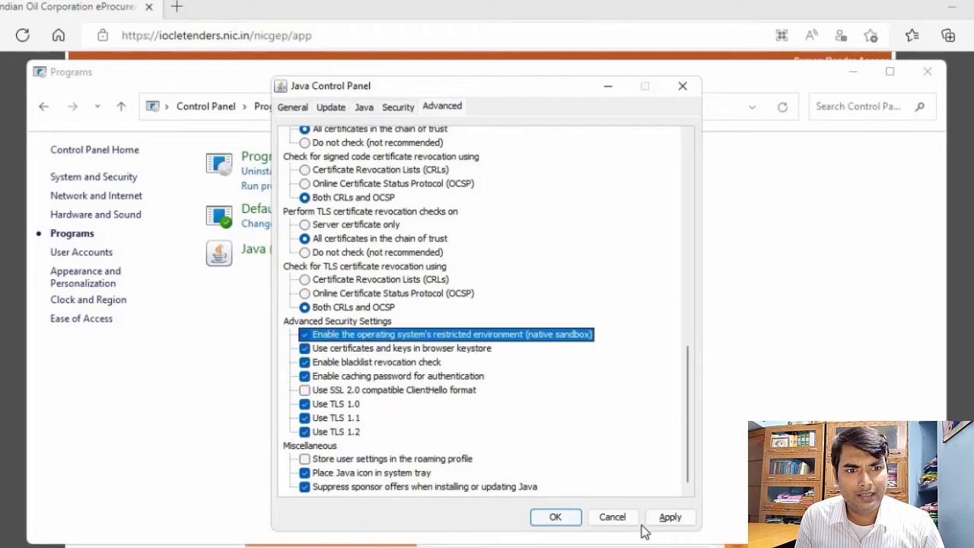
pyautogui.click(669, 518)
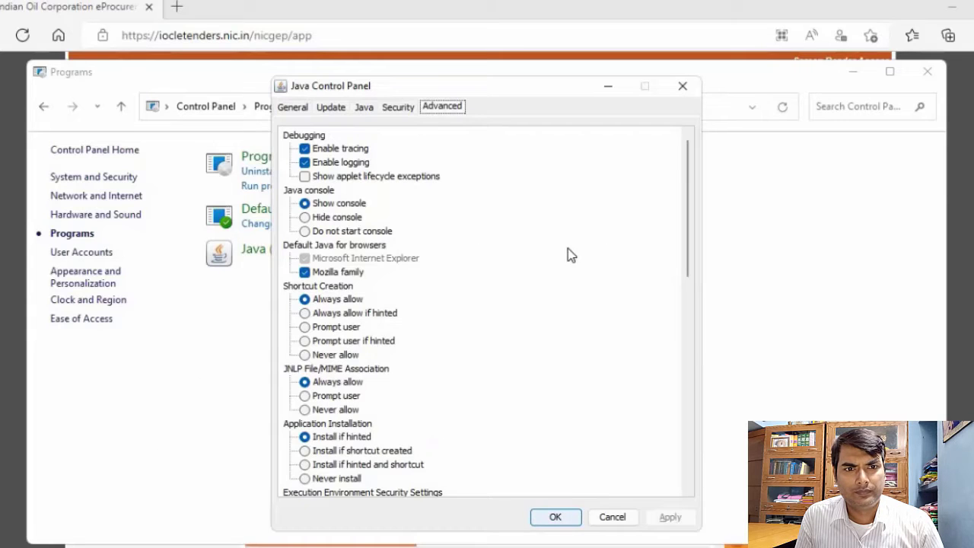
pyautogui.scroll(-10, 601, 318)
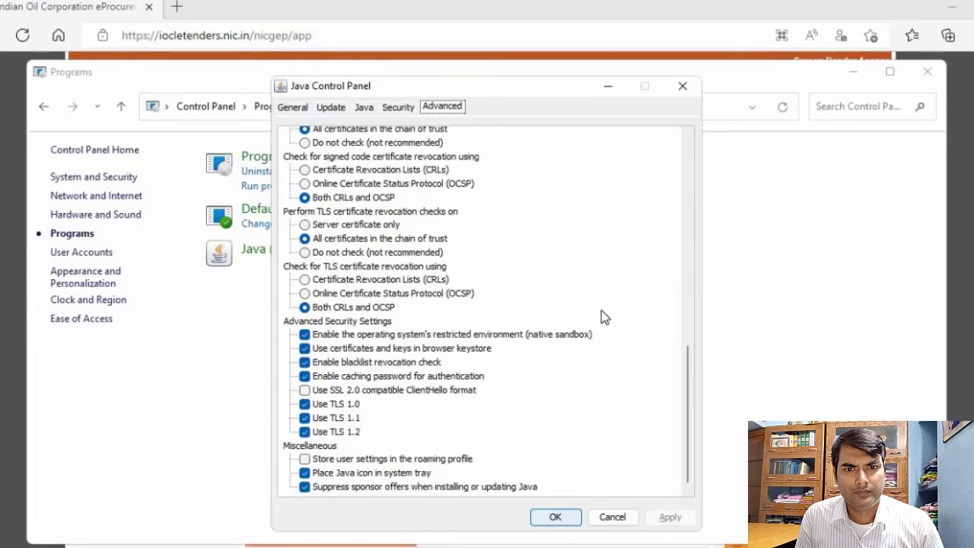
pyautogui.click(556, 521)
# Set the Windows region format to English (United States) and apply it
pyautogui.click(205, 112)
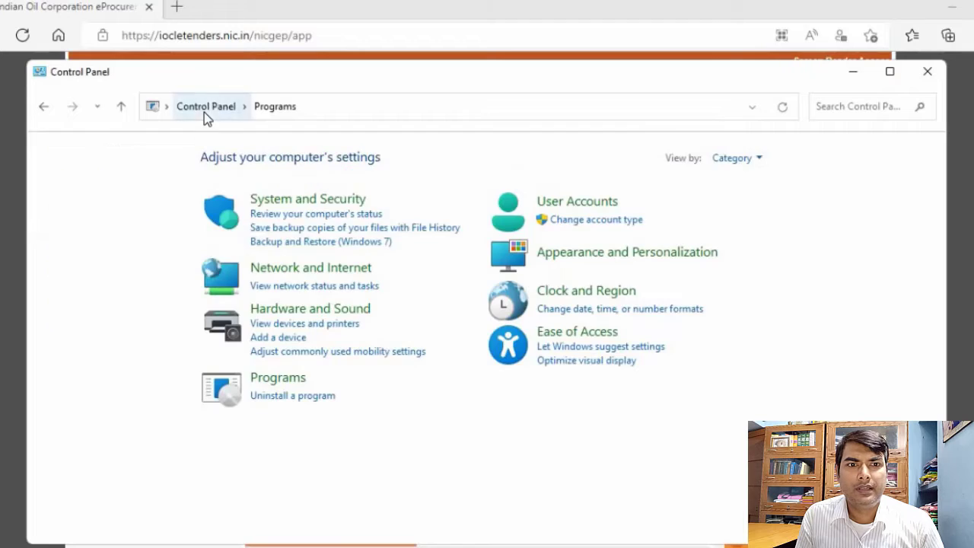
pyautogui.click(583, 288)
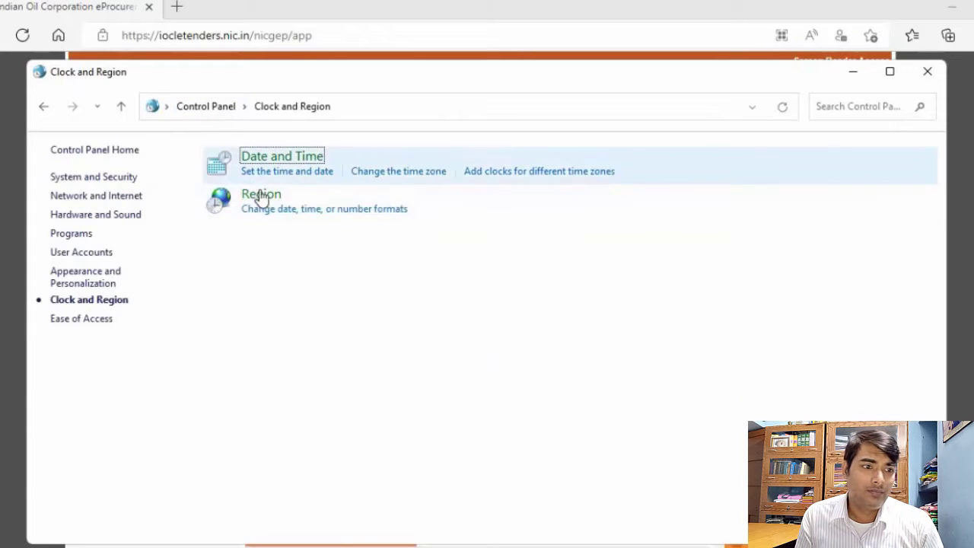
pyautogui.click(273, 200)
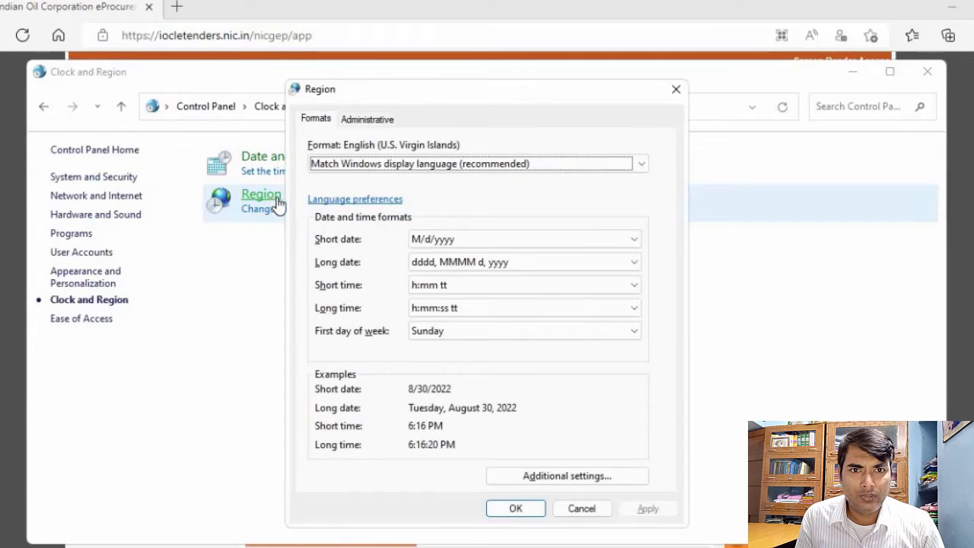
pyautogui.click(376, 163)
pyautogui.press('f')
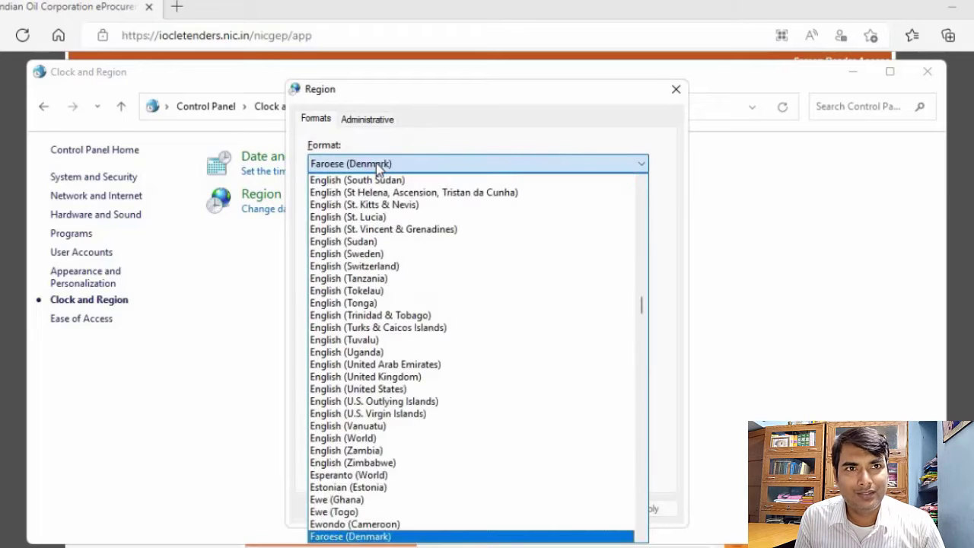
pyautogui.click(358, 388)
pyautogui.click(656, 509)
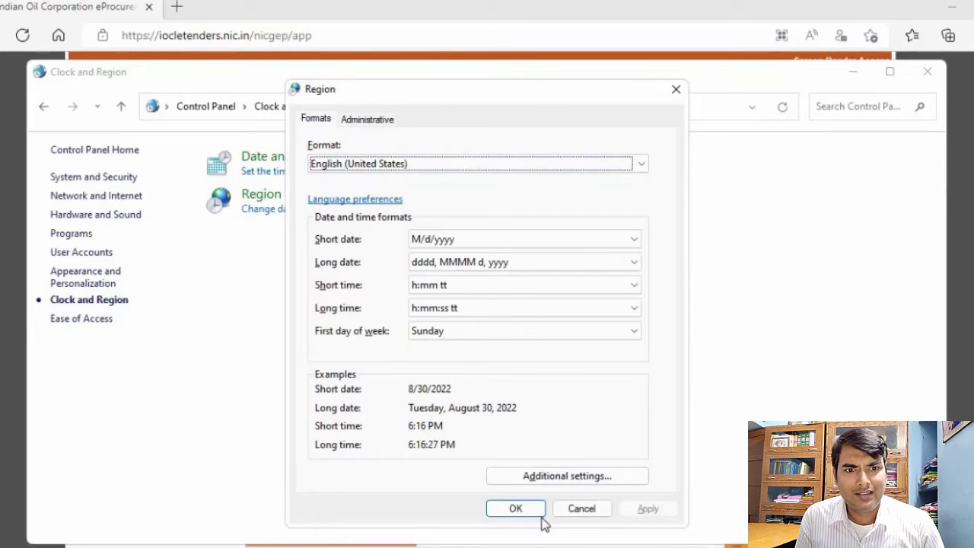
pyautogui.click(514, 508)
# Synchronize the computer's clock with the Internet time server time.windows.com and confirm the date and time settings
pyautogui.click(274, 157)
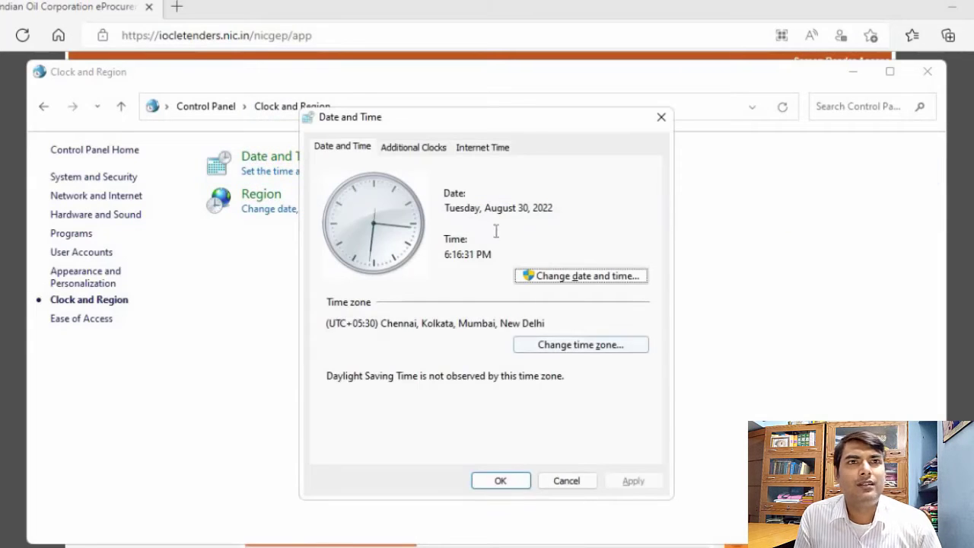
pyautogui.click(476, 148)
pyautogui.click(588, 355)
pyautogui.click(572, 217)
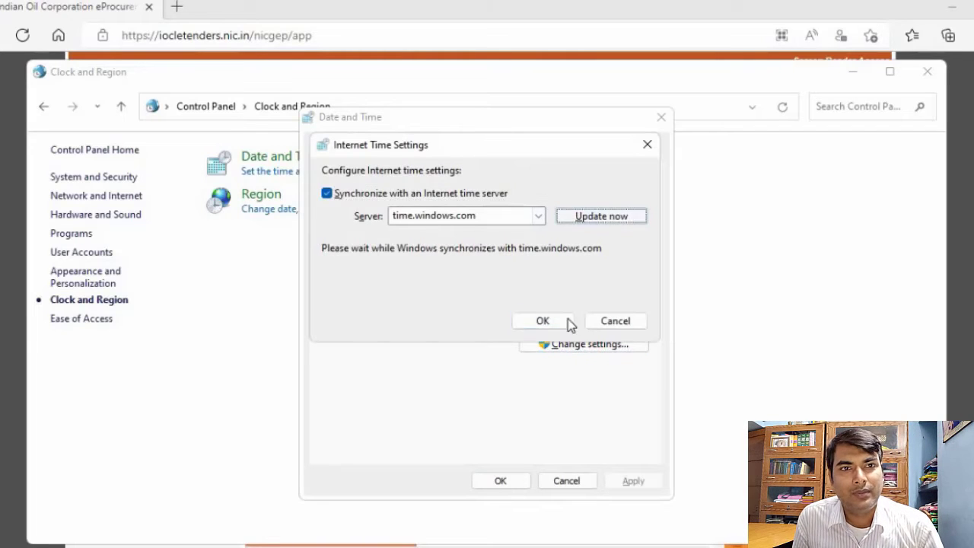
pyautogui.click(547, 323)
pyautogui.click(505, 486)
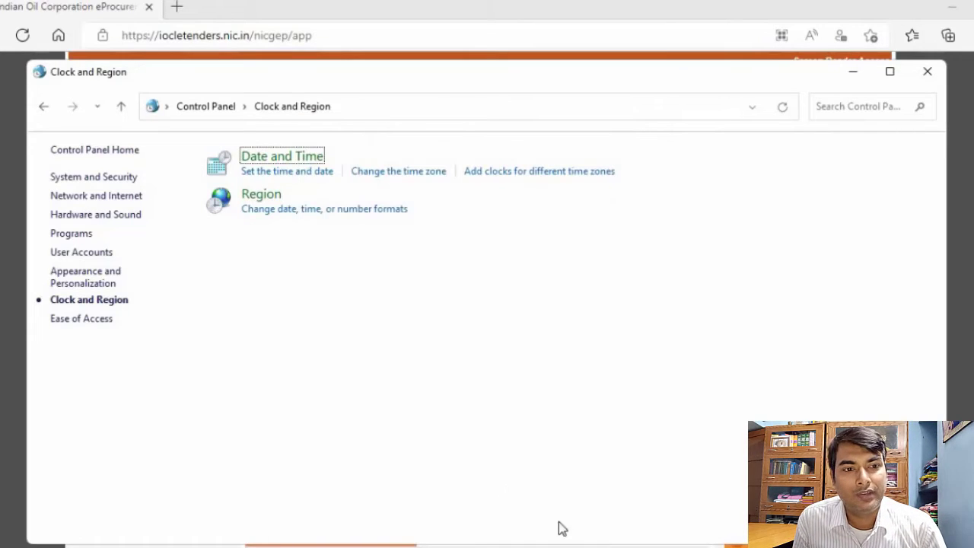
# Switch to Microsoft Edge and open its default browser settings
pyautogui.moveTo(504, 546)
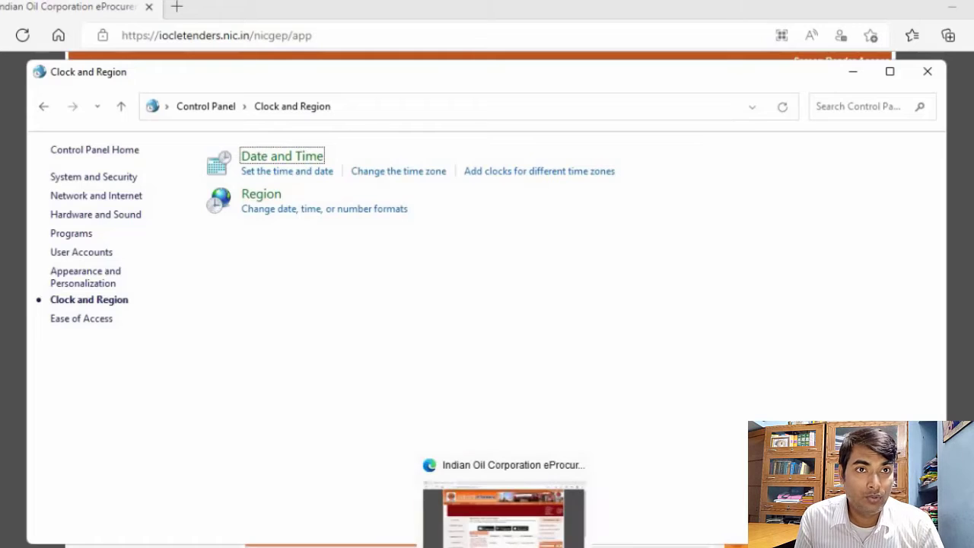
pyautogui.moveTo(540, 546)
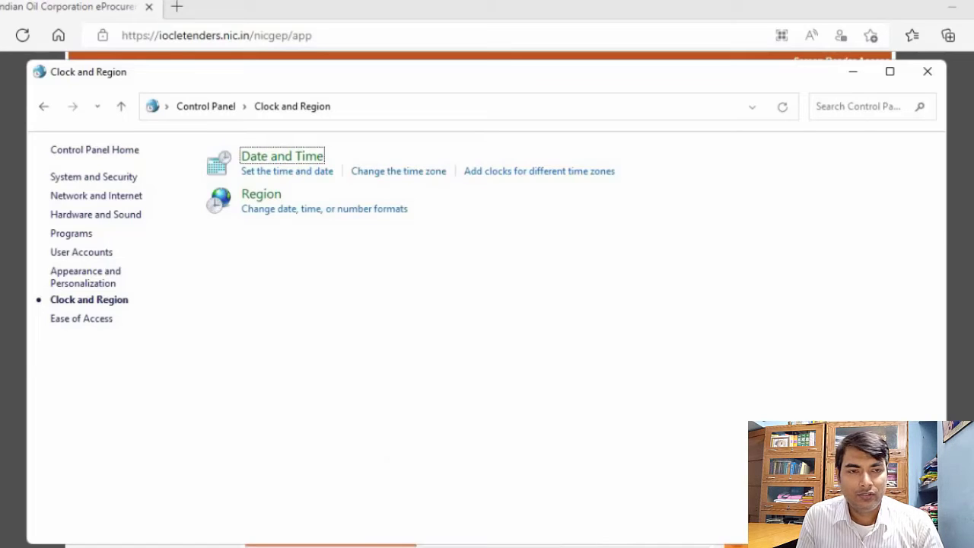
pyautogui.click(504, 546)
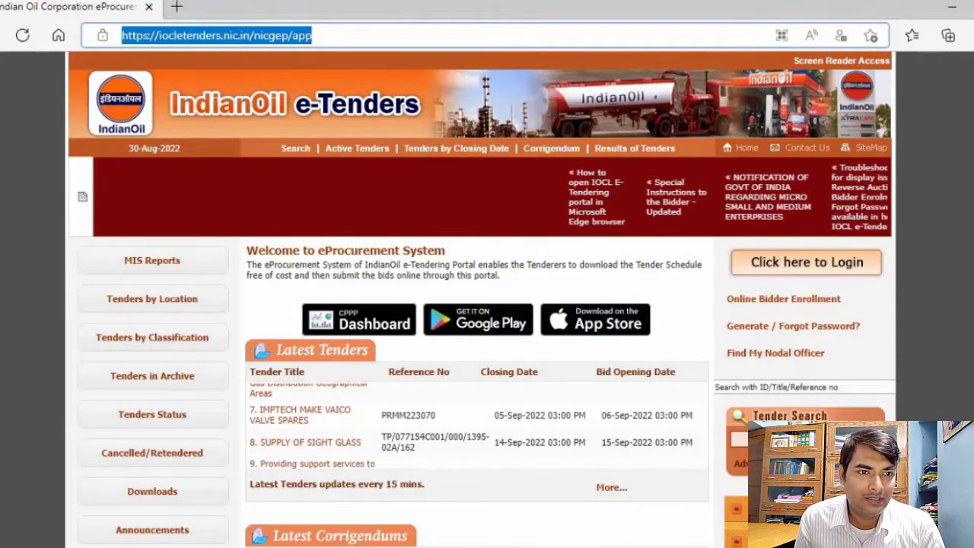
pyautogui.click(973, 35)
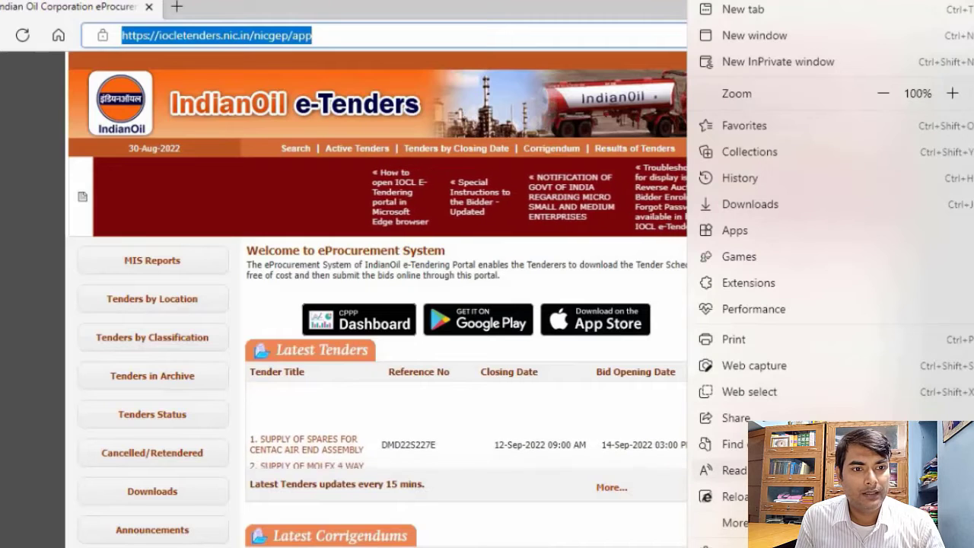
pyautogui.scroll(-1, 735, 495)
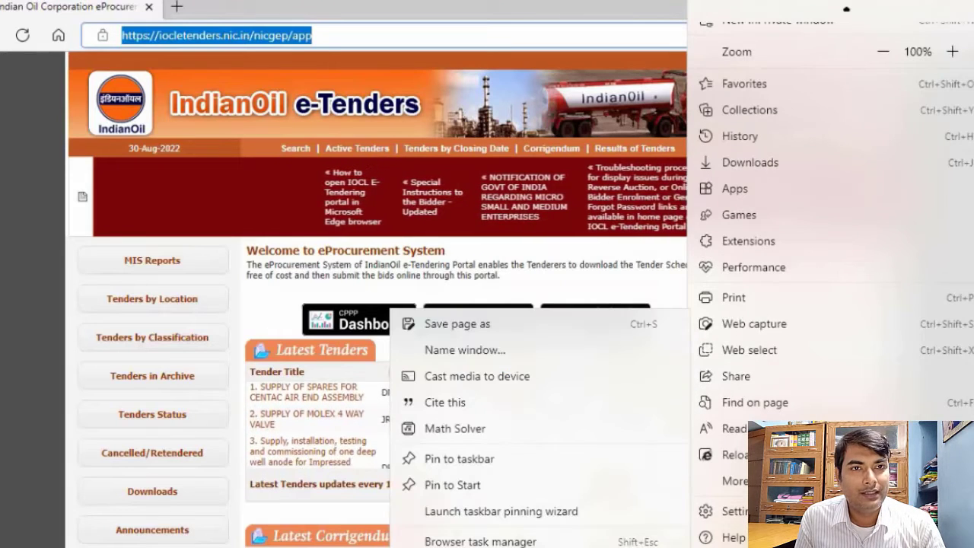
pyautogui.click(732, 511)
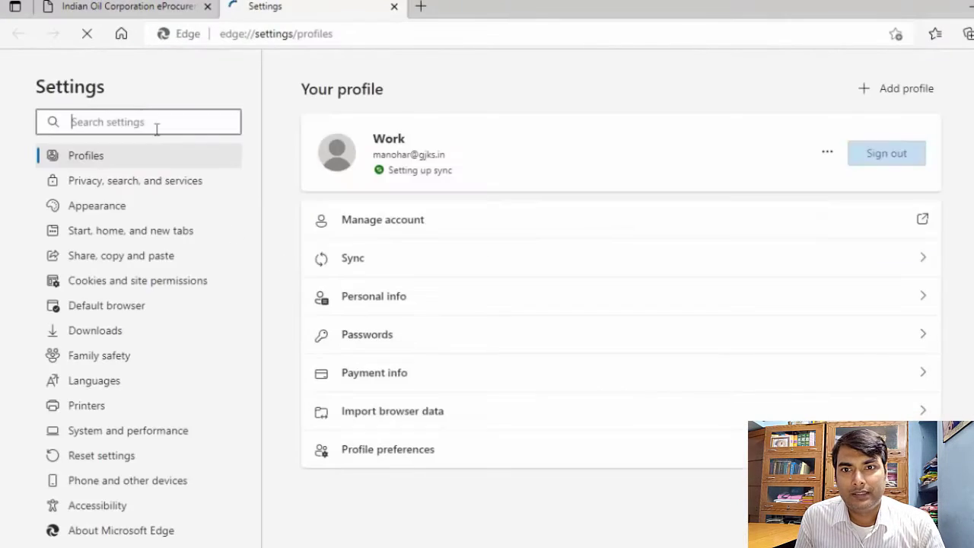
pyautogui.click(124, 308)
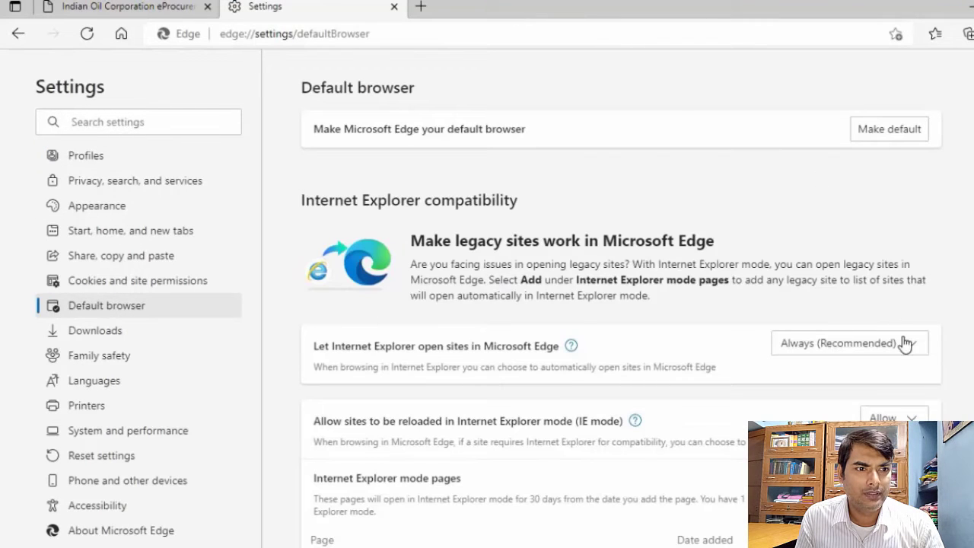
# Set the option letting Internet Explorer open sites in Microsoft Edge to Never and confirm the choice
pyautogui.click(906, 344)
pyautogui.click(829, 370)
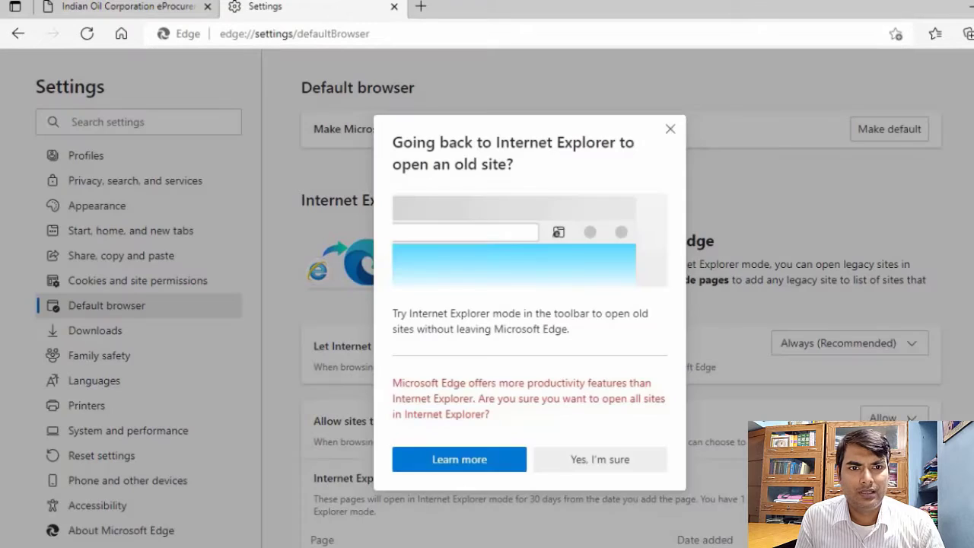
pyautogui.click(588, 459)
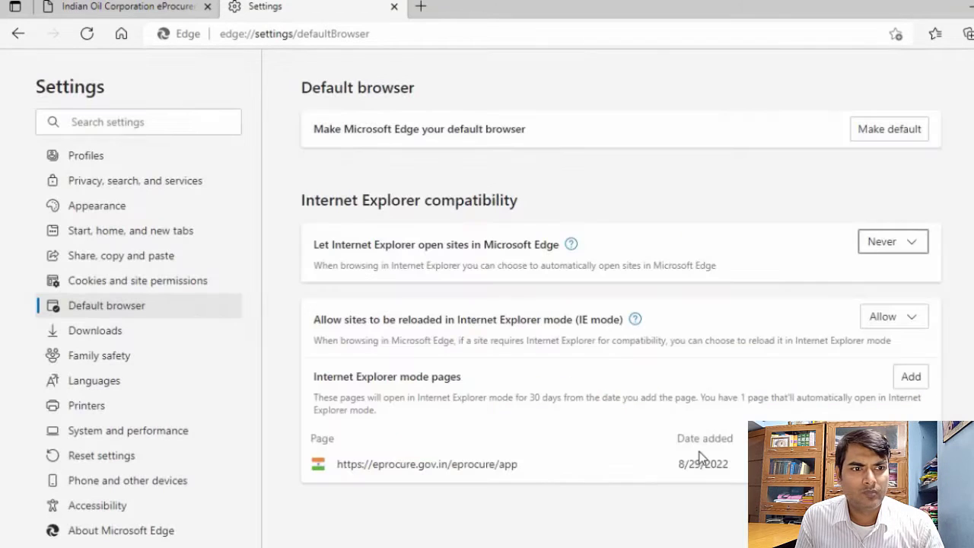
pyautogui.click(912, 380)
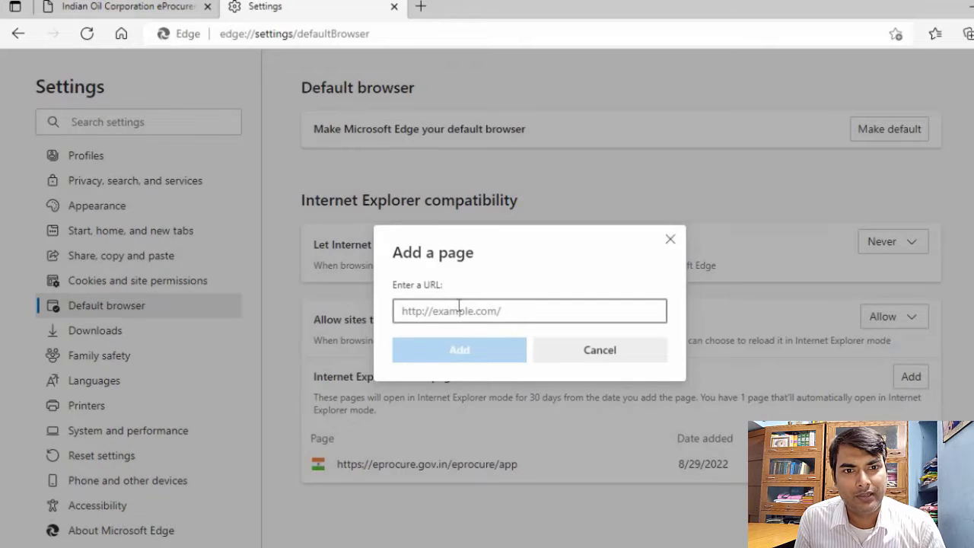
pyautogui.write('https://iocletenders.nic.in/nicgep/app')
pyautogui.click(453, 354)
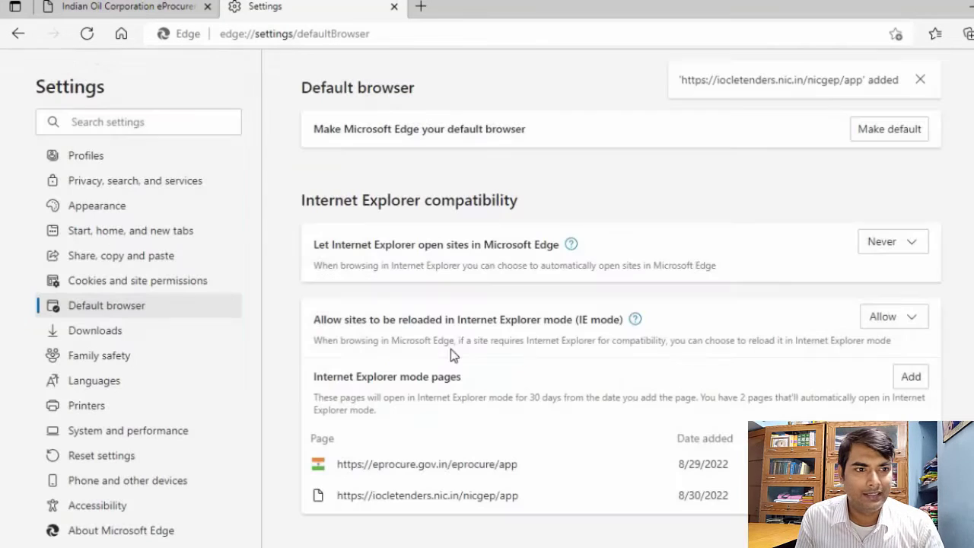
pyautogui.click(910, 377)
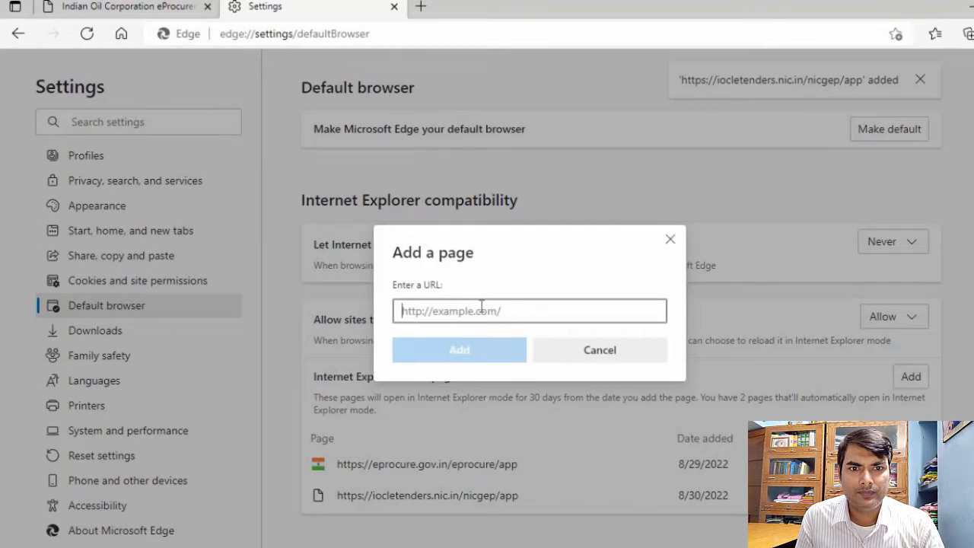
pyautogui.write('https://iocletenders.nic.in/nicgep/app')
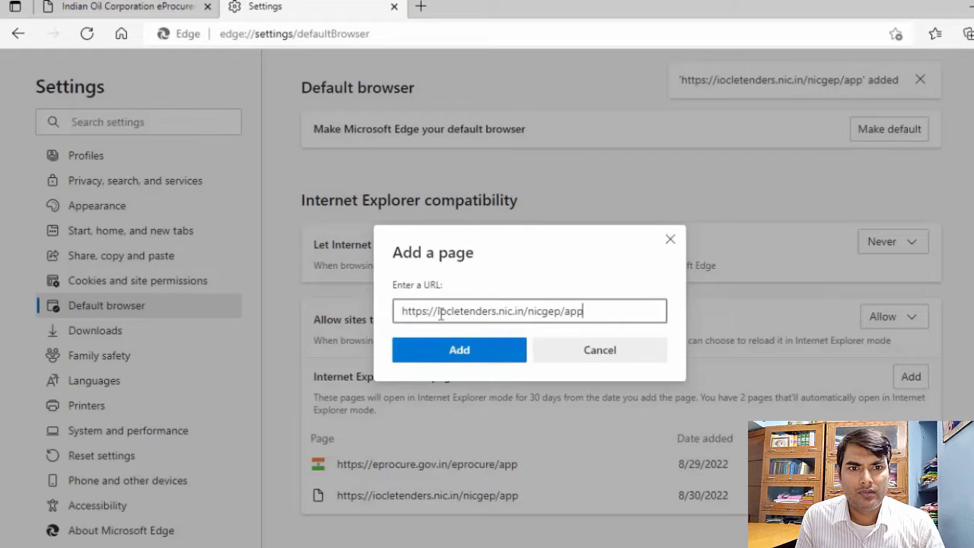
pyautogui.moveTo(440, 312); pyautogui.dragTo(654, 318)
pyautogui.write('ww')
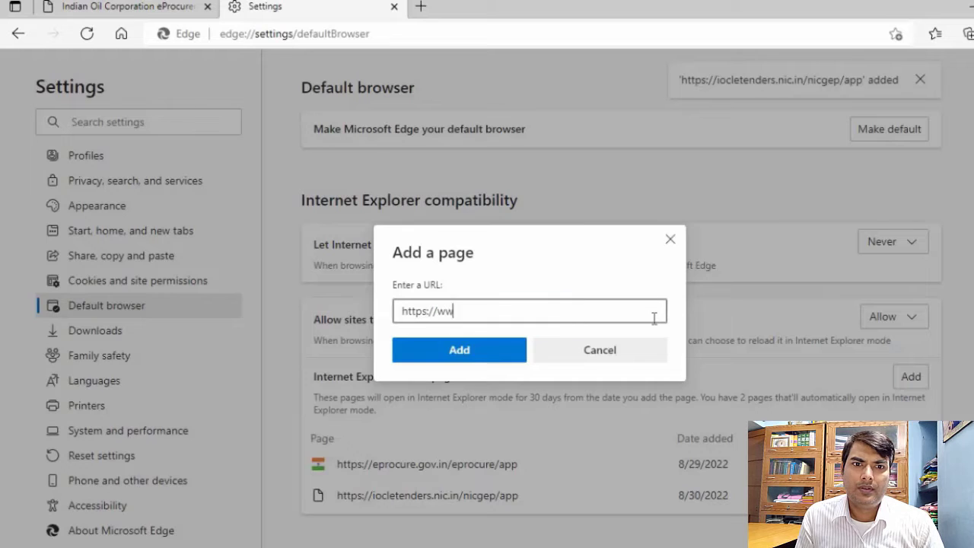
pyautogui.write('w.java.com')
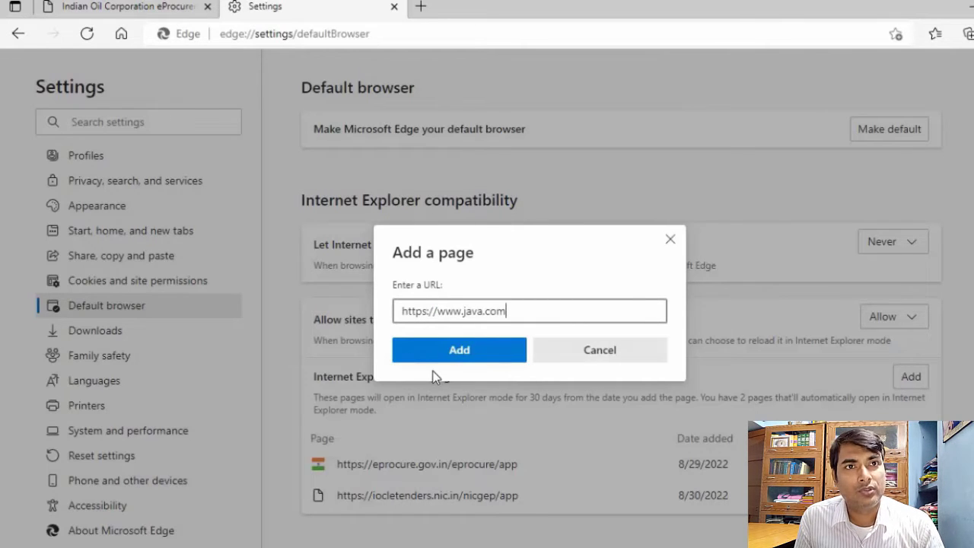
pyautogui.click(449, 357)
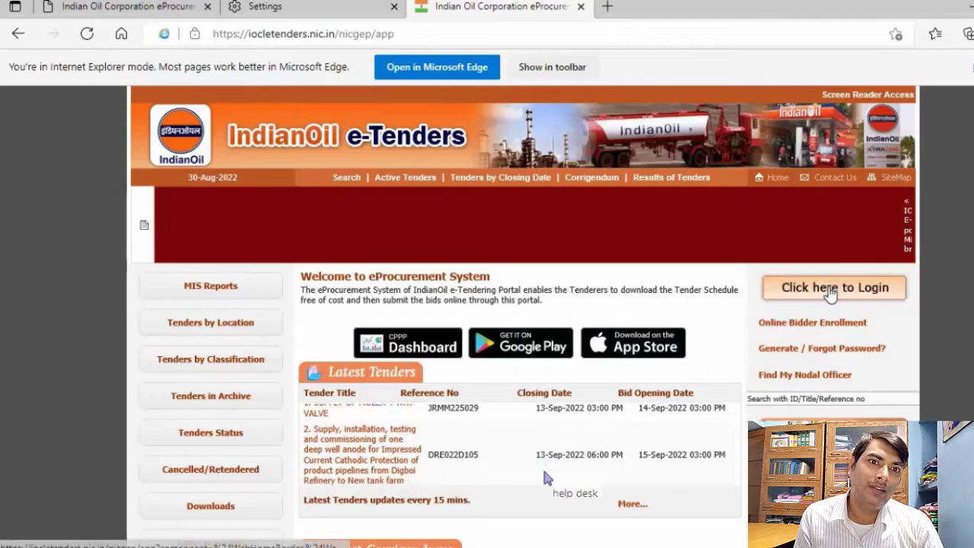
# Open the IndianOil e-Tenders login page and sign in with the bidder's login ID, account password and displayed captcha text
pyautogui.click(832, 285)
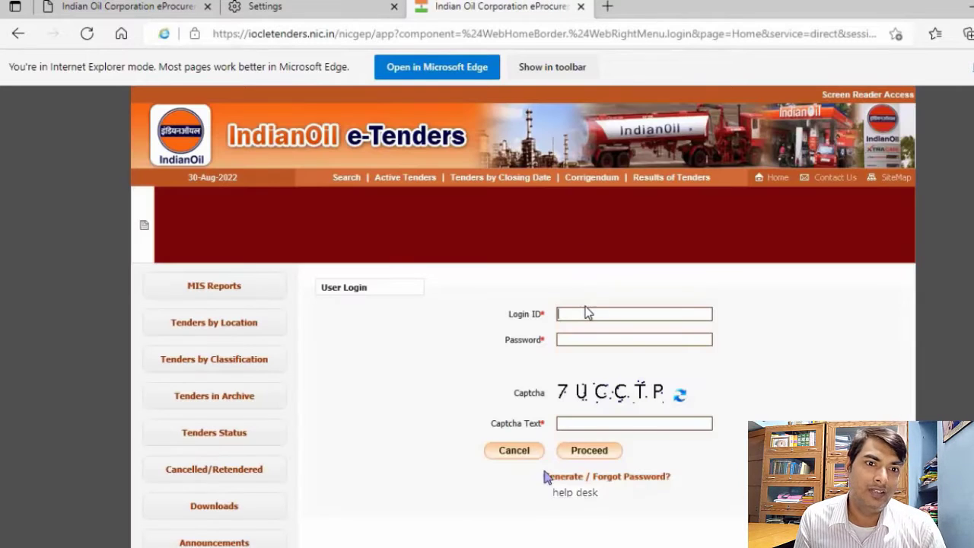
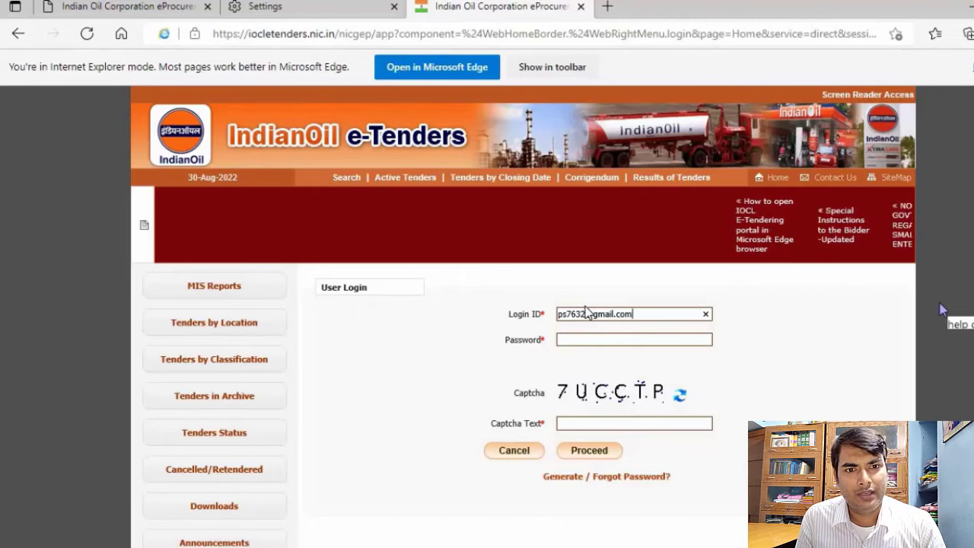
pyautogui.press('Tab')
pyautogui.write('************')
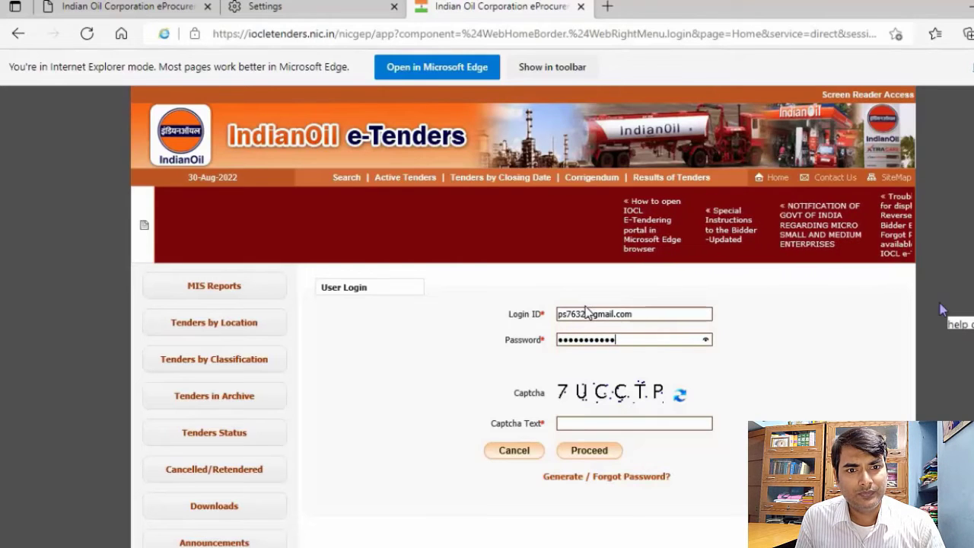
pyautogui.click(602, 420)
pyautogui.write('7UCCTP')
pyautogui.click(577, 456)
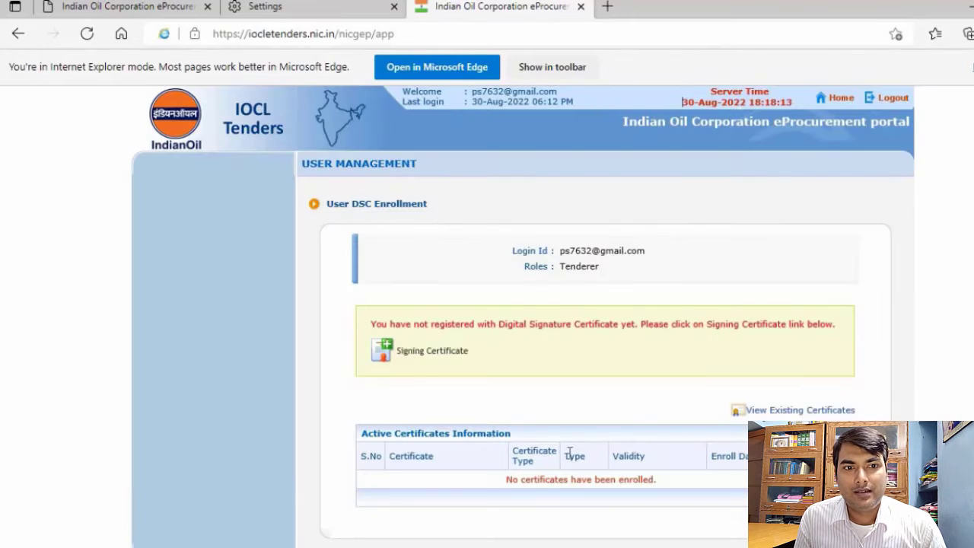
# Open the Signing Certificate enrollment and register the e-Token's listed signing certificate to the bidder login
pyautogui.scroll(-1, 580, 455)
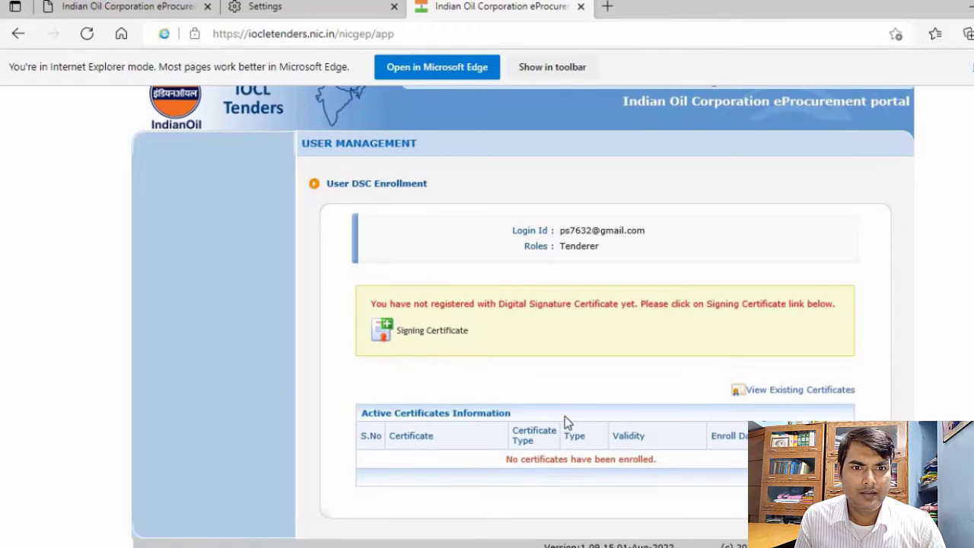
pyautogui.click(448, 336)
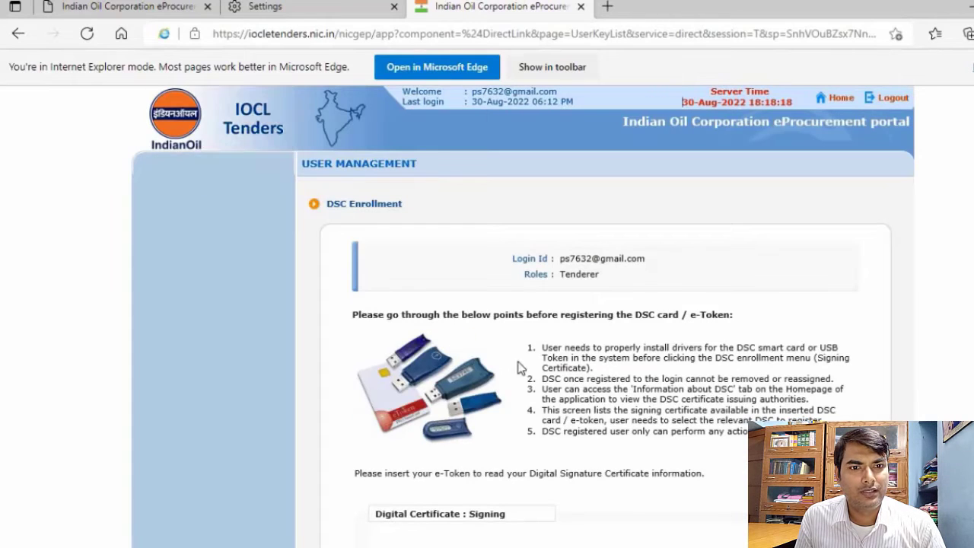
pyautogui.scroll(-2, 502, 367)
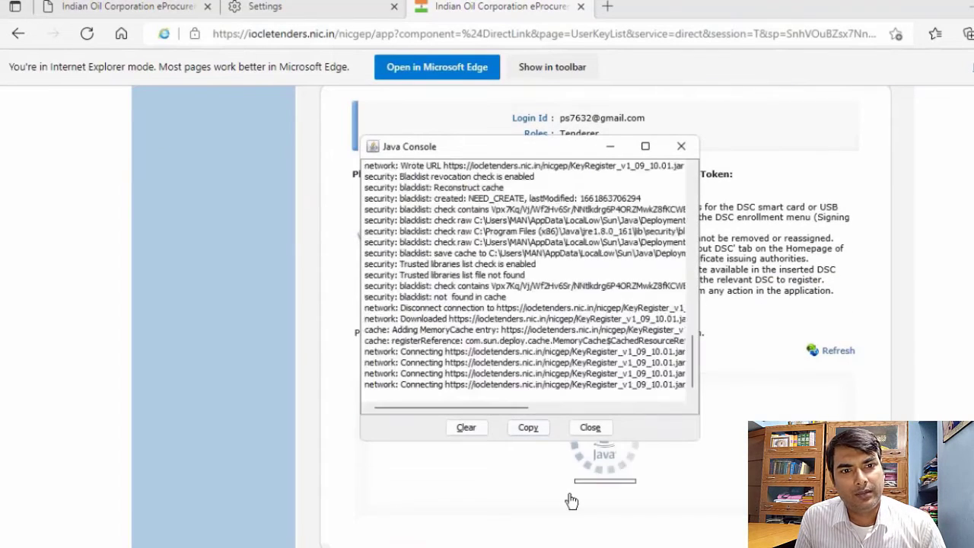
pyautogui.click(633, 350)
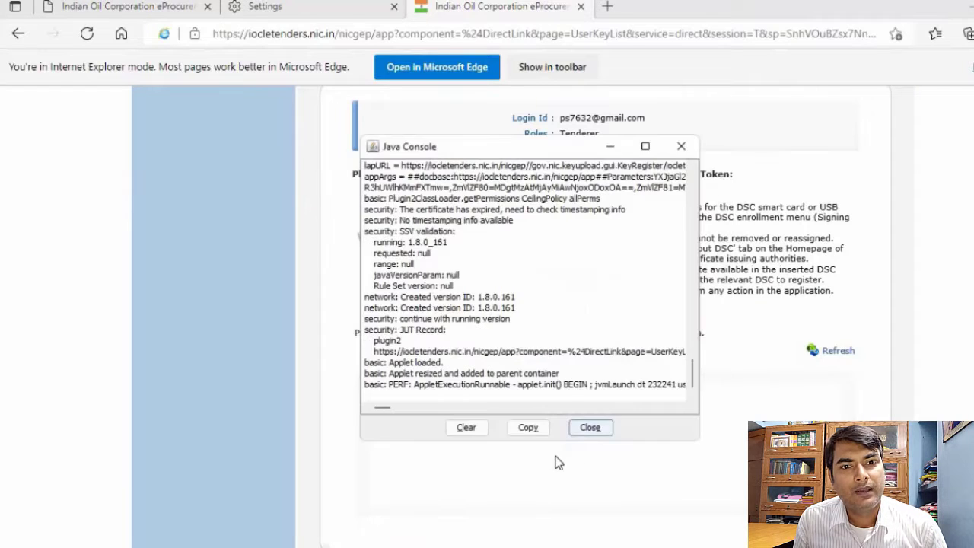
pyautogui.click(527, 425)
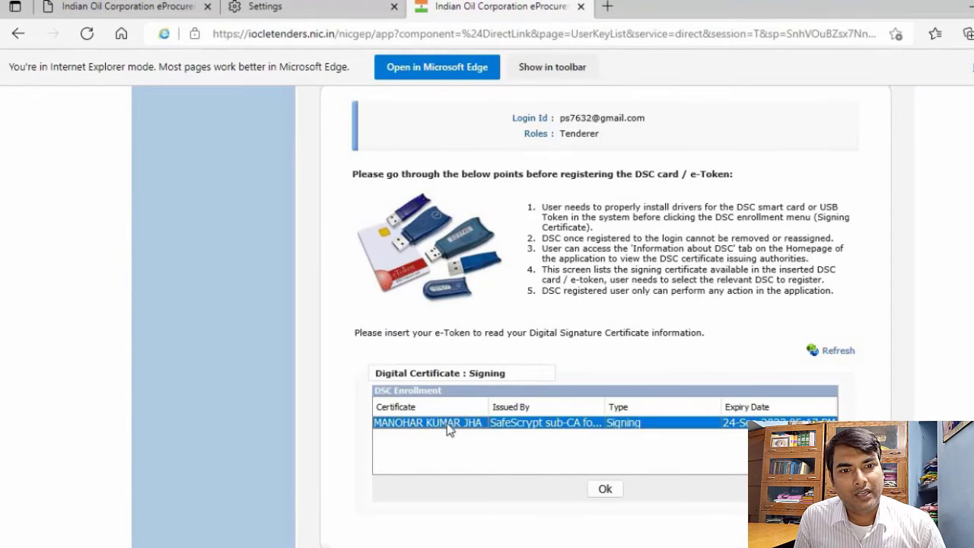
pyautogui.click(604, 492)
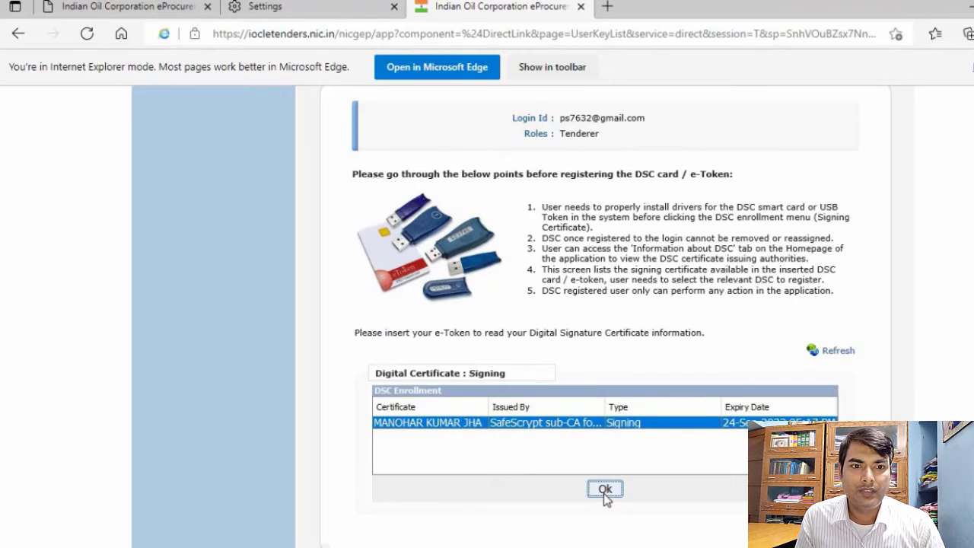
pyautogui.click(614, 467)
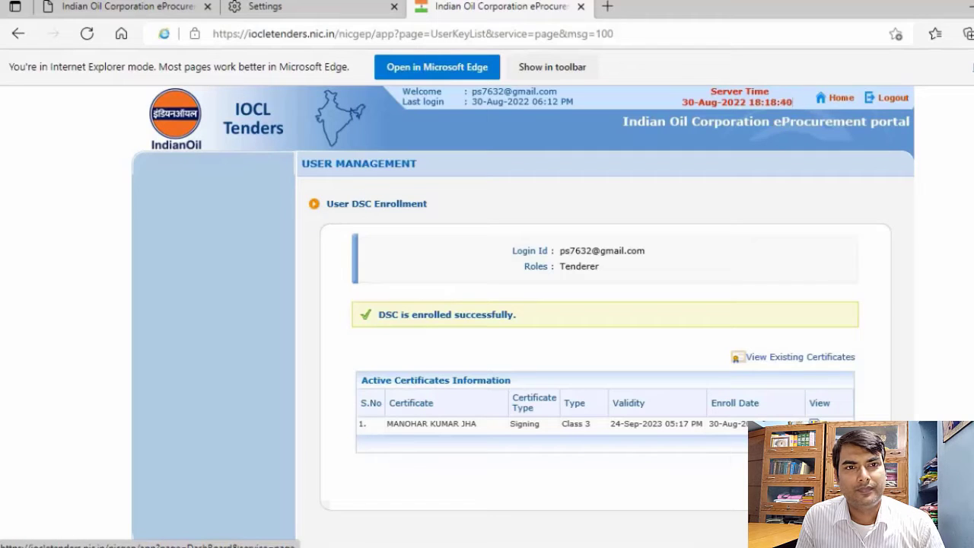
# Continue to the dashboard, save the contact mobile number and e-mail address, and submit the one-time password to verify them
pyautogui.click(826, 477)
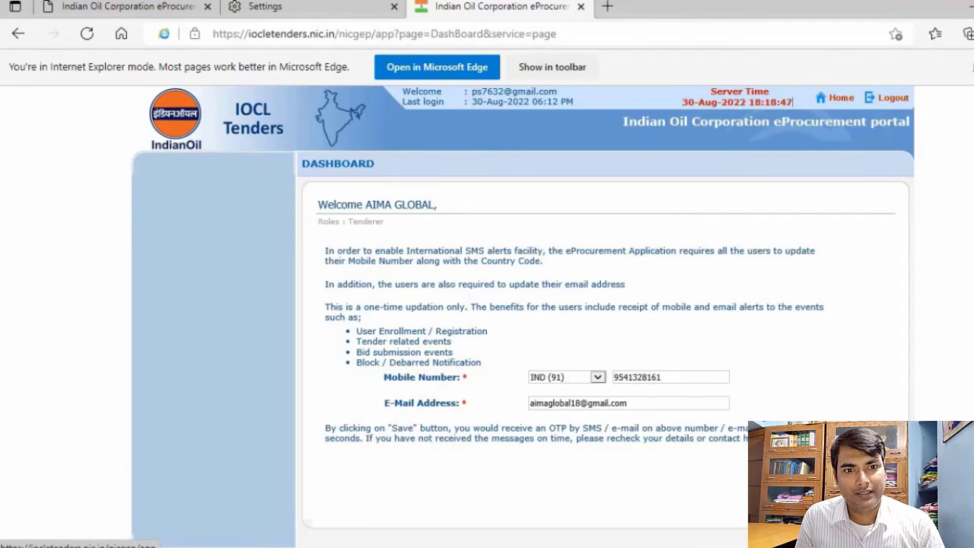
pyautogui.click(856, 466)
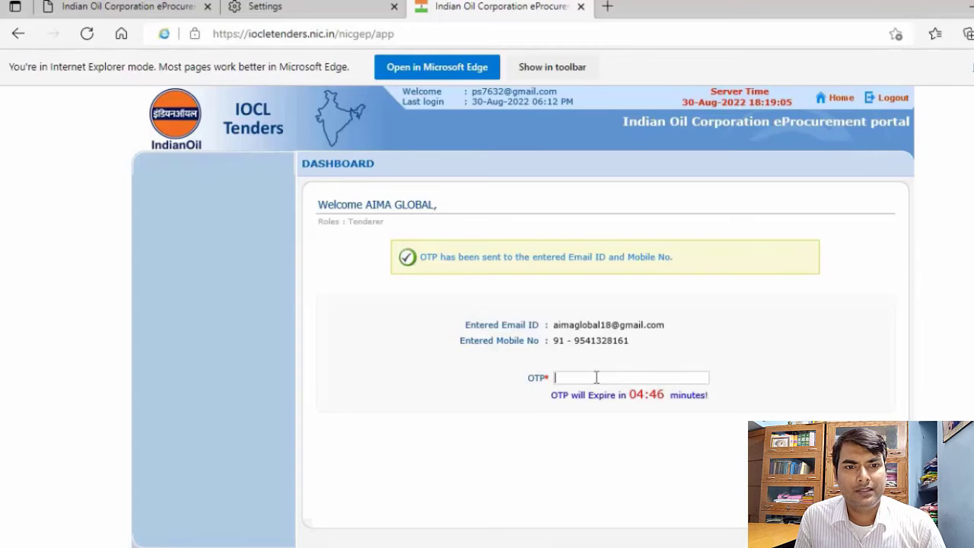
pyautogui.click(596, 377)
pyautogui.write('••')
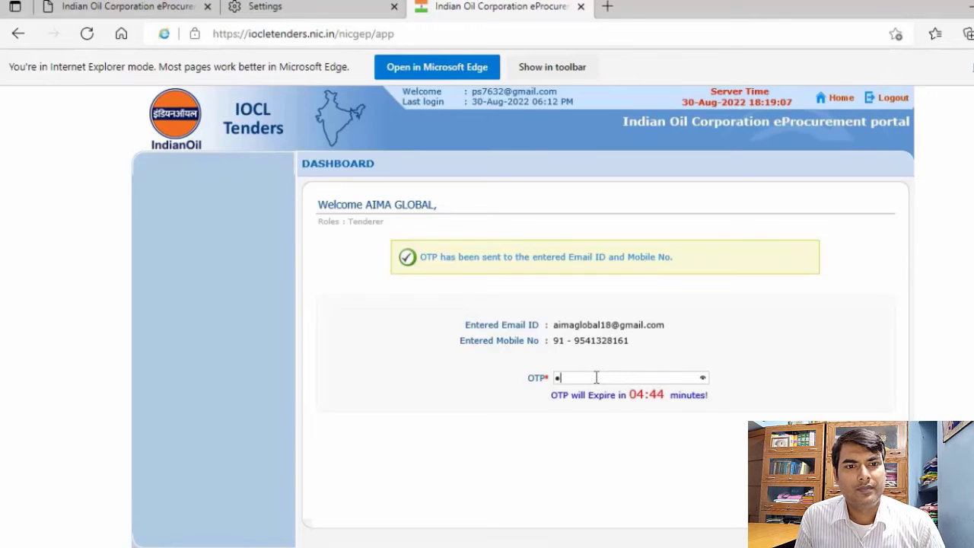
pyautogui.write('•')
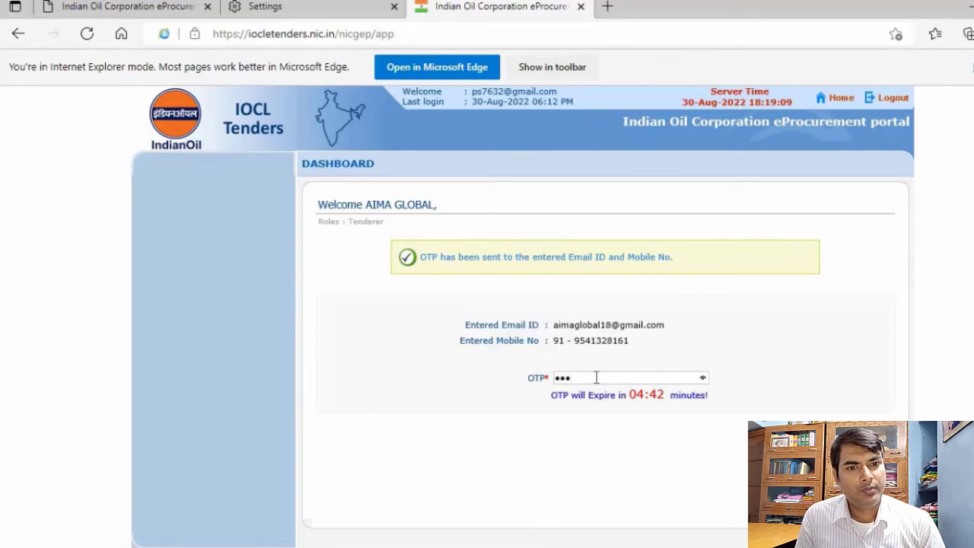
pyautogui.write('•••')
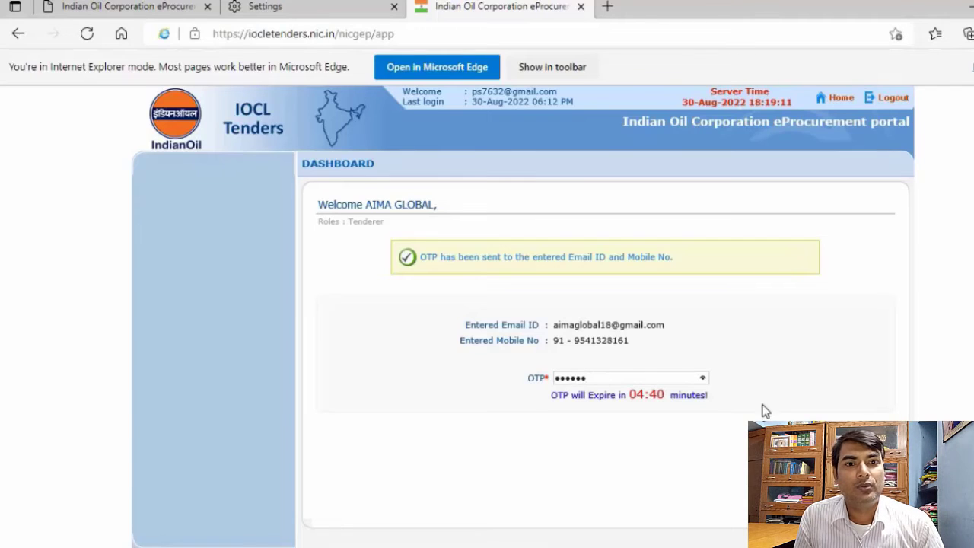
pyautogui.press('Return')
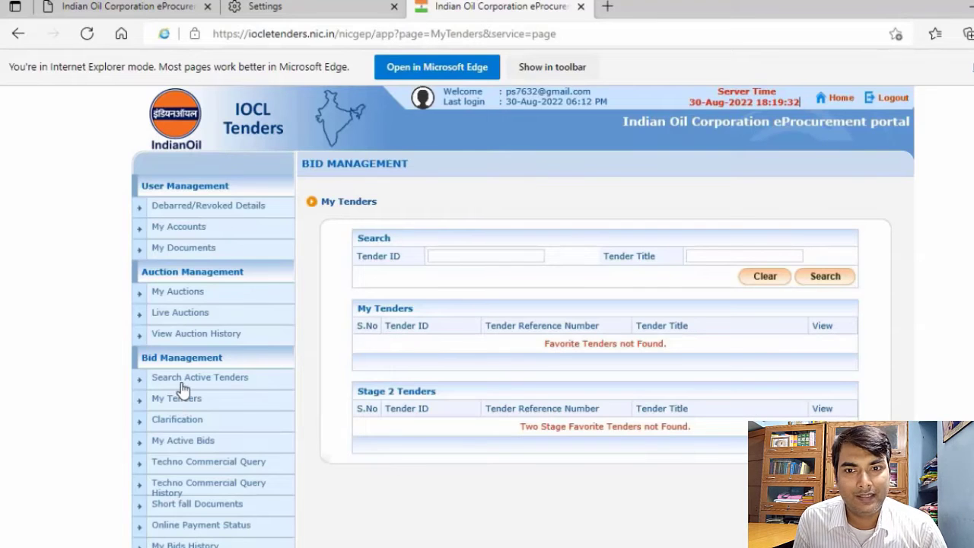
# Search the active tenders for tender ID 2022_ERO_154615_1 and save the tender as a favorite
pyautogui.click(182, 381)
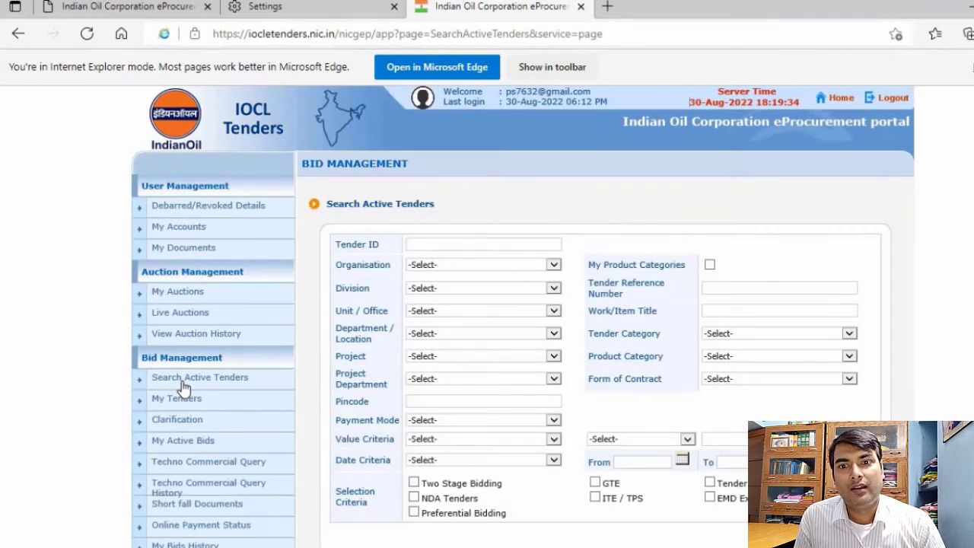
pyautogui.moveTo(547, 547)
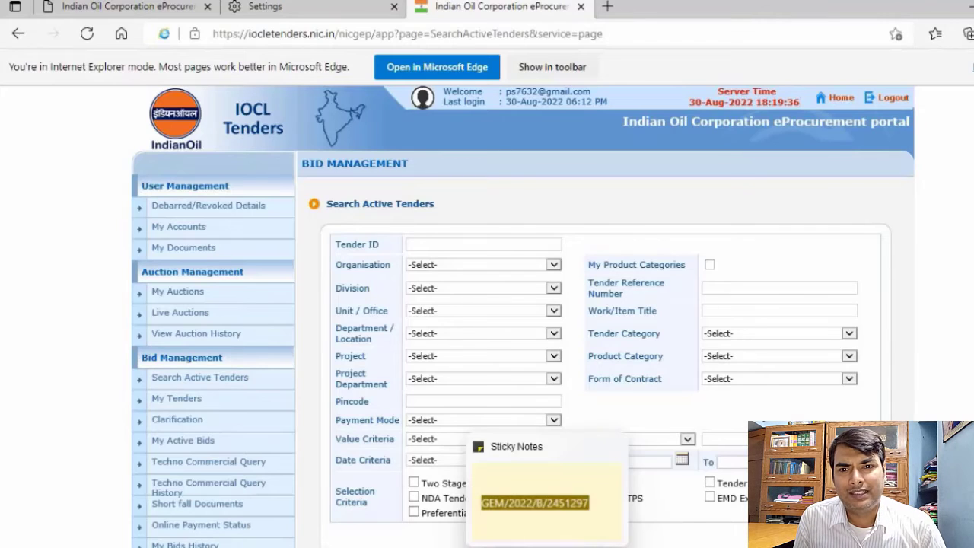
pyautogui.write('2022_ERO_154615_1')
pyautogui.scroll(-3, 583, 305)
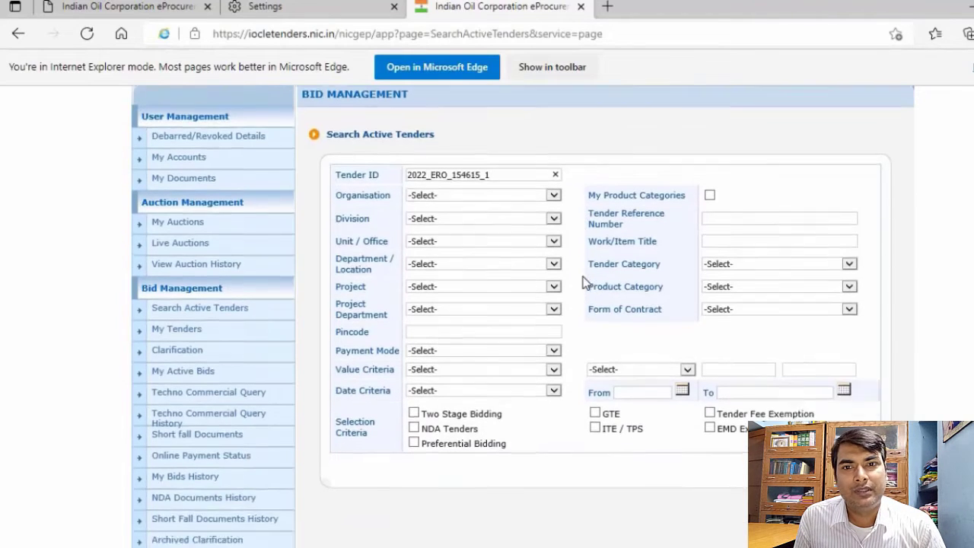
pyautogui.click(847, 396)
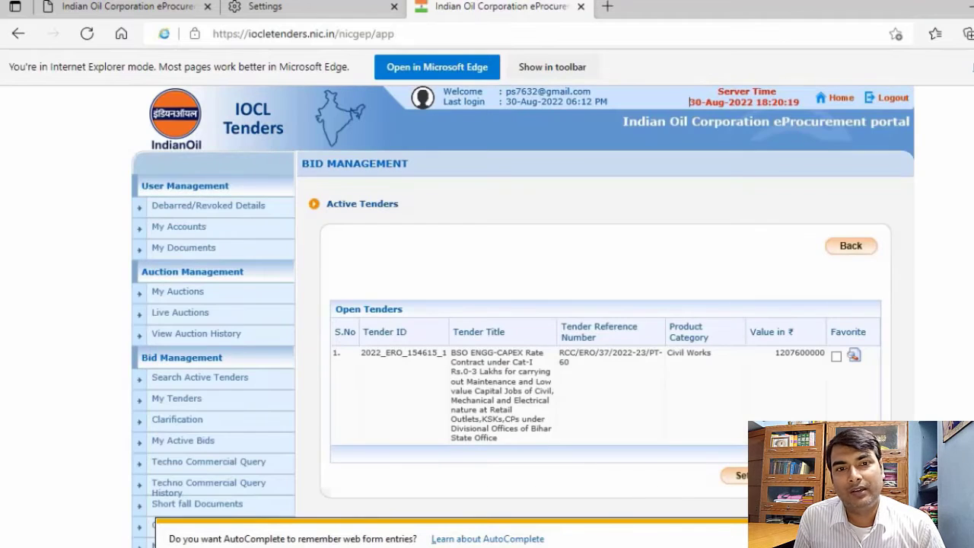
pyautogui.click(836, 357)
pyautogui.click(739, 475)
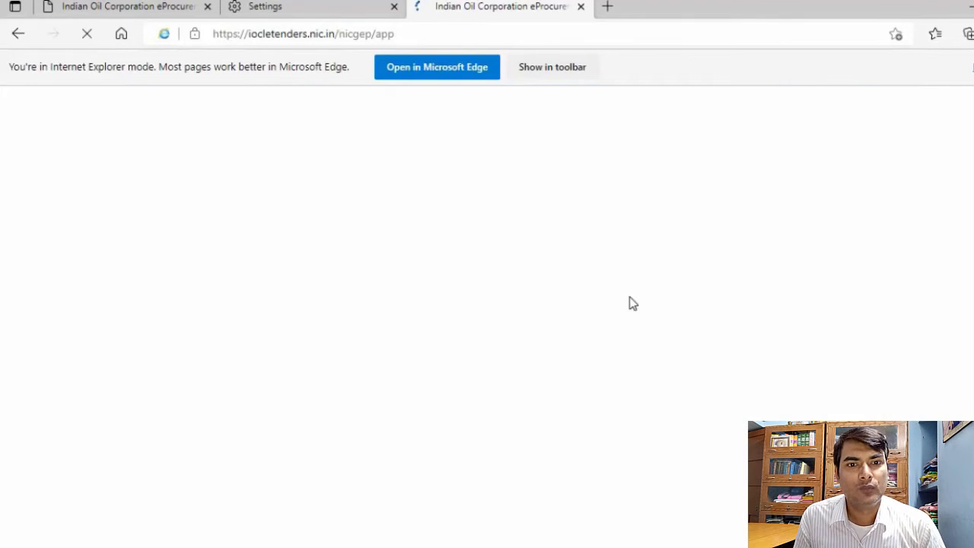
# Open the favorite tender from My Tenders and examine its cover, EMD fee, work item, critical dates and document sections
pyautogui.scroll(-3, 640, 287)
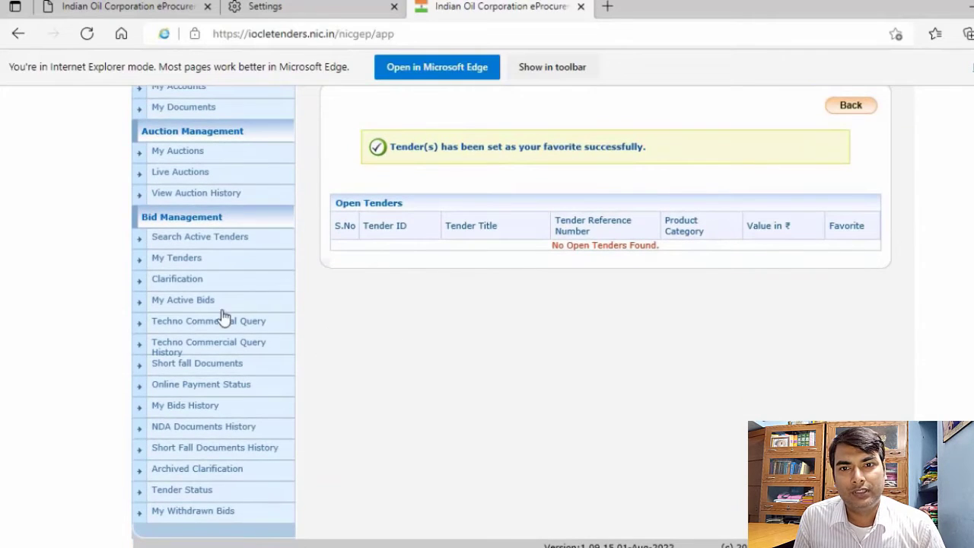
pyautogui.click(201, 260)
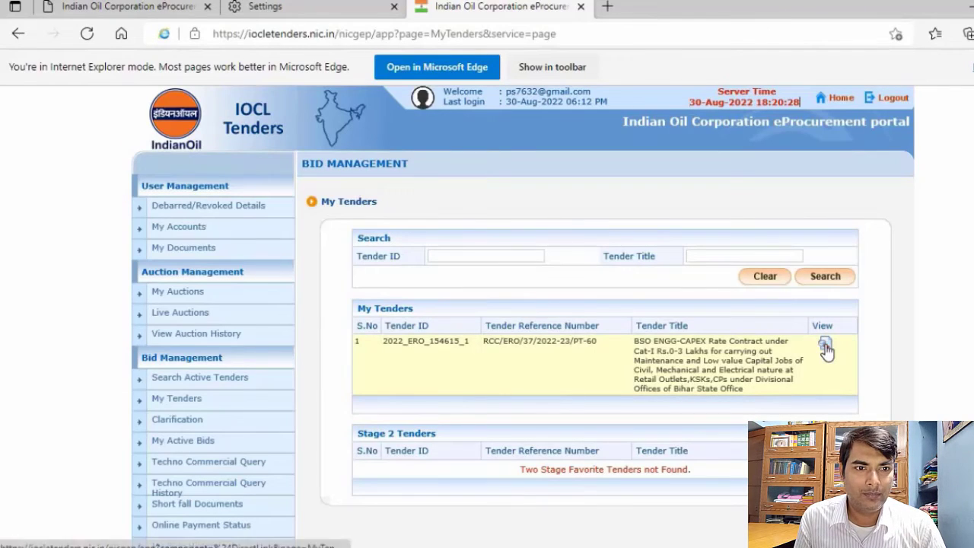
pyautogui.click(826, 347)
pyautogui.scroll(-3, 724, 227)
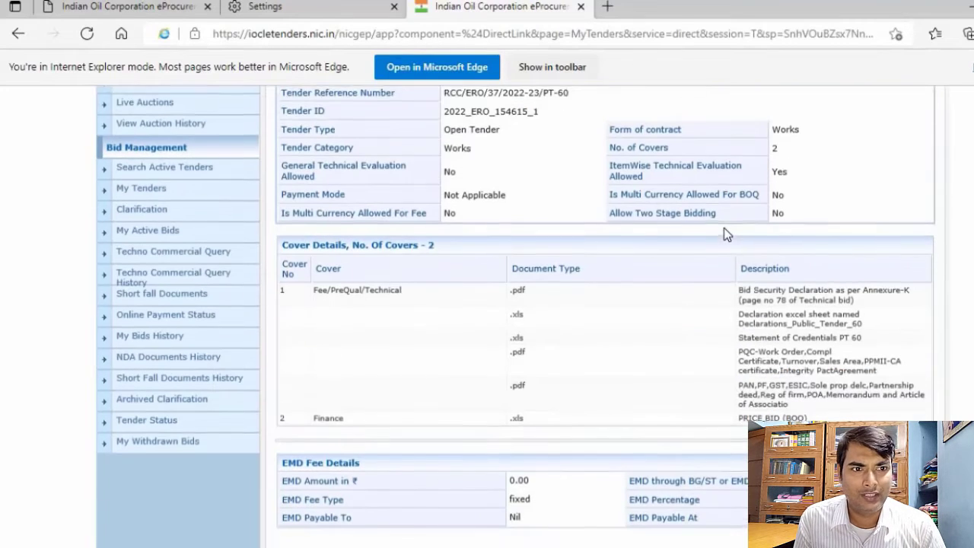
pyautogui.scroll(-8, 724, 227)
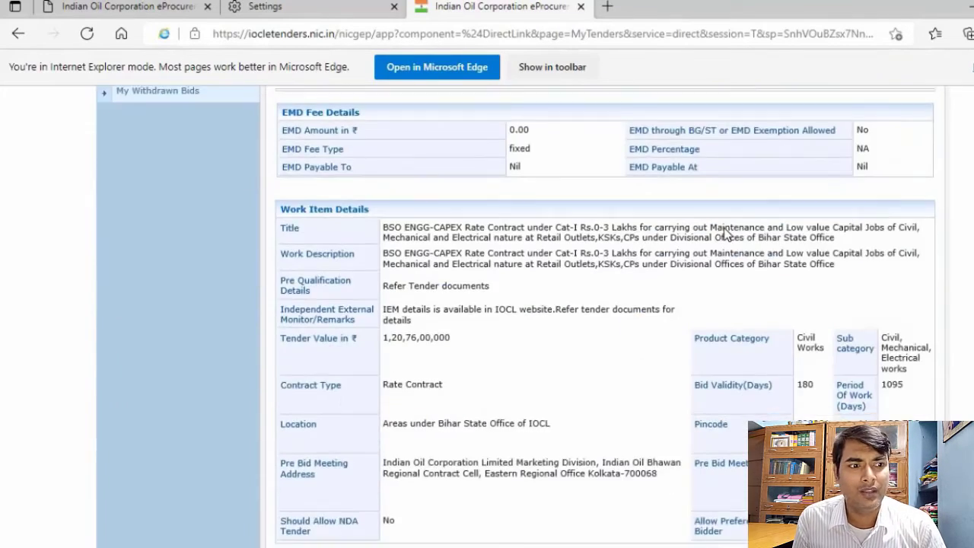
pyautogui.scroll(-4, 724, 227)
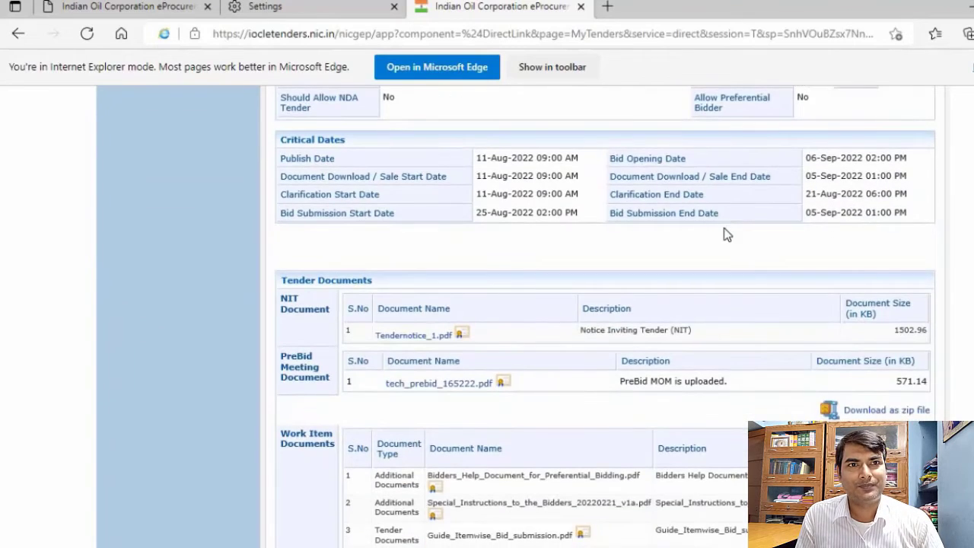
# Review the tender's work item documents down to the tender inviting authority and proceed to bid submission for this tender
pyautogui.scroll(-4, 724, 228)
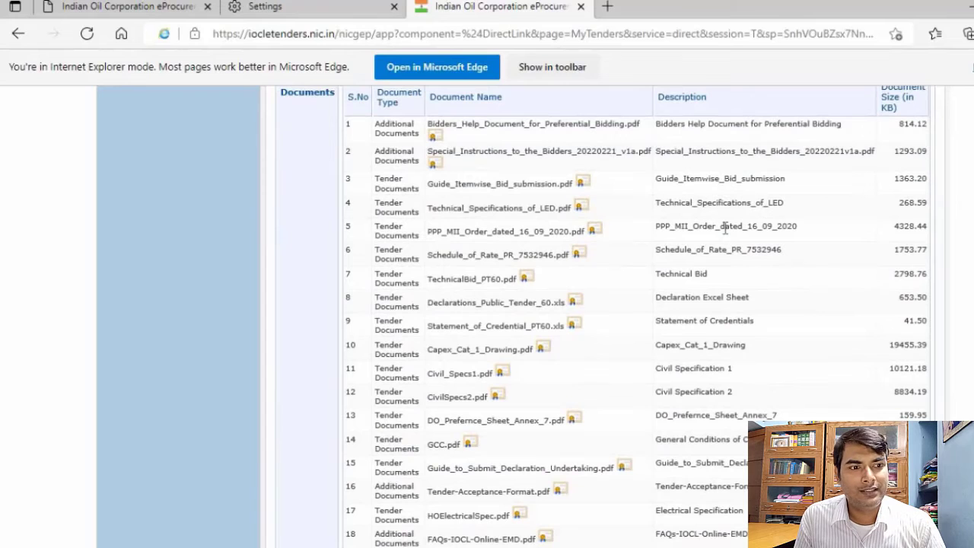
pyautogui.scroll(-3, 725, 229)
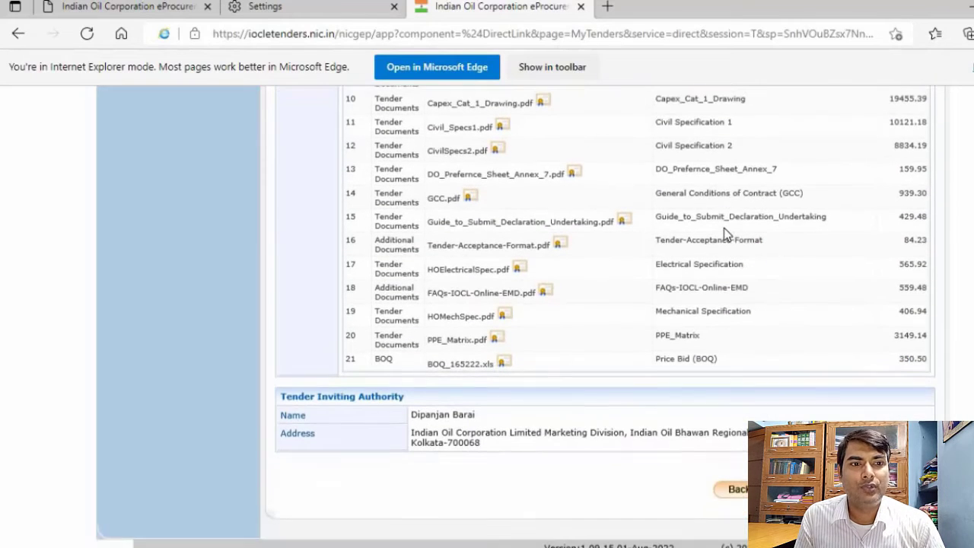
pyautogui.click(822, 489)
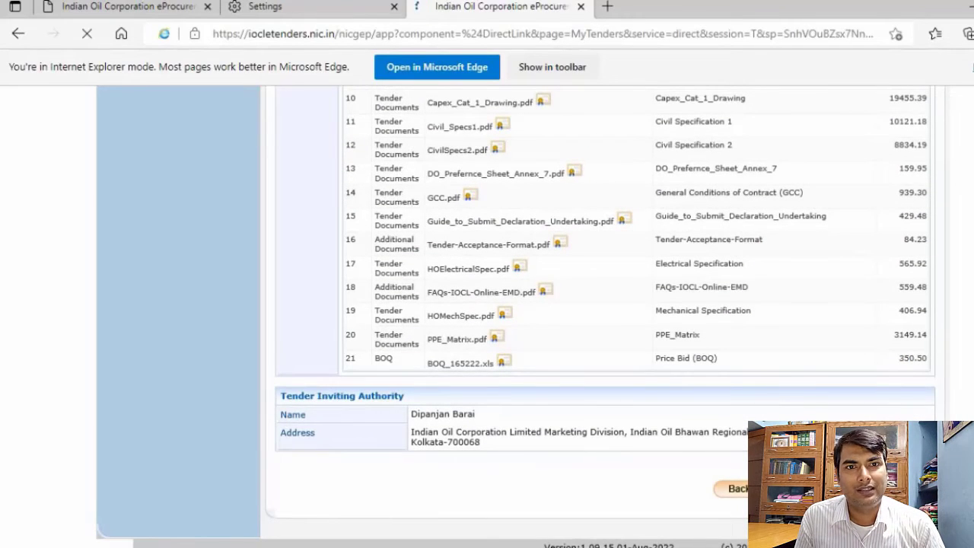
# Agree to the bid terms and conditions and continue to the bidder's company and contact details
pyautogui.scroll(-3, 733, 258)
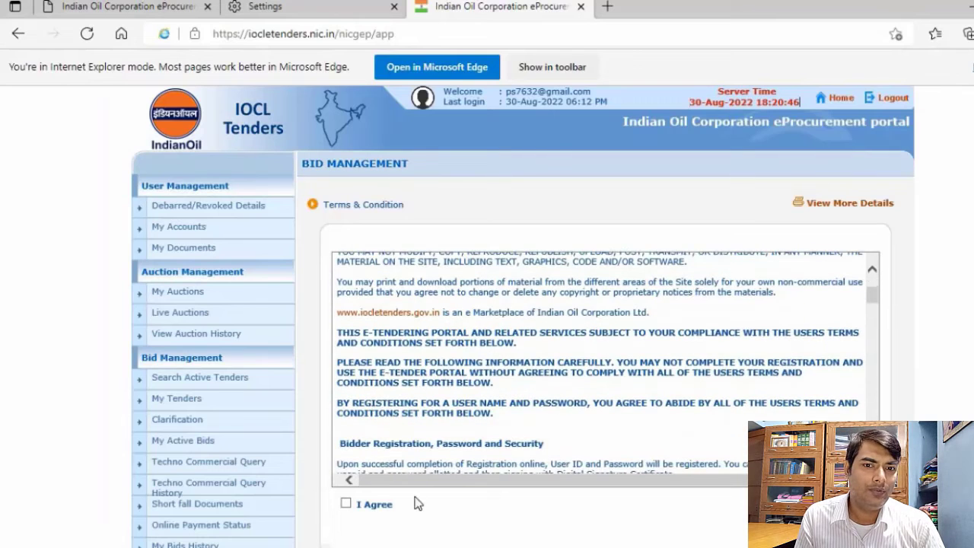
pyautogui.click(347, 505)
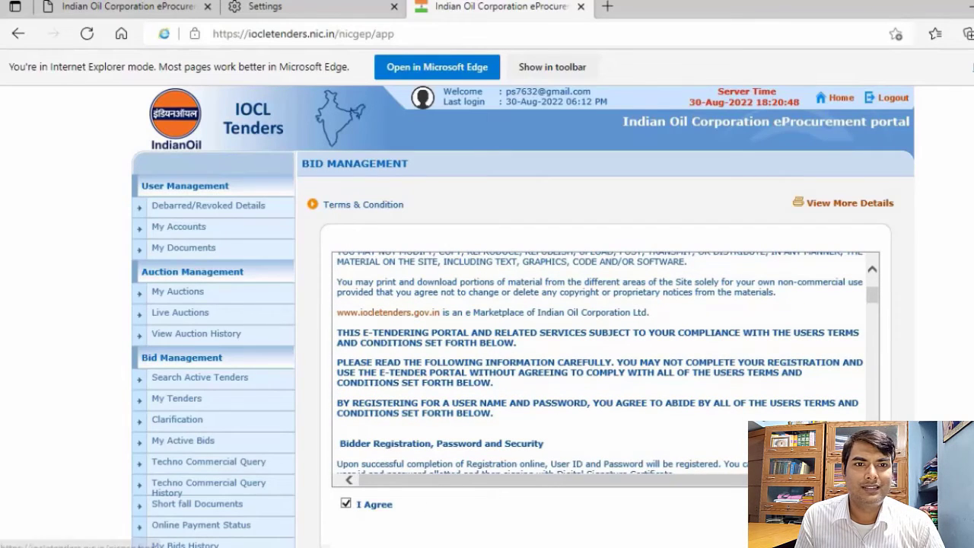
pyautogui.scroll(-3, 645, 251)
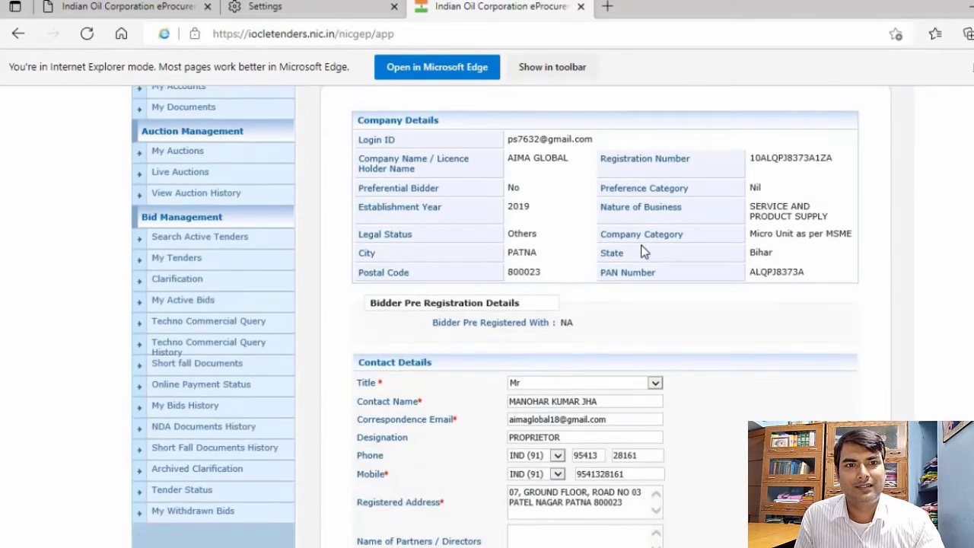